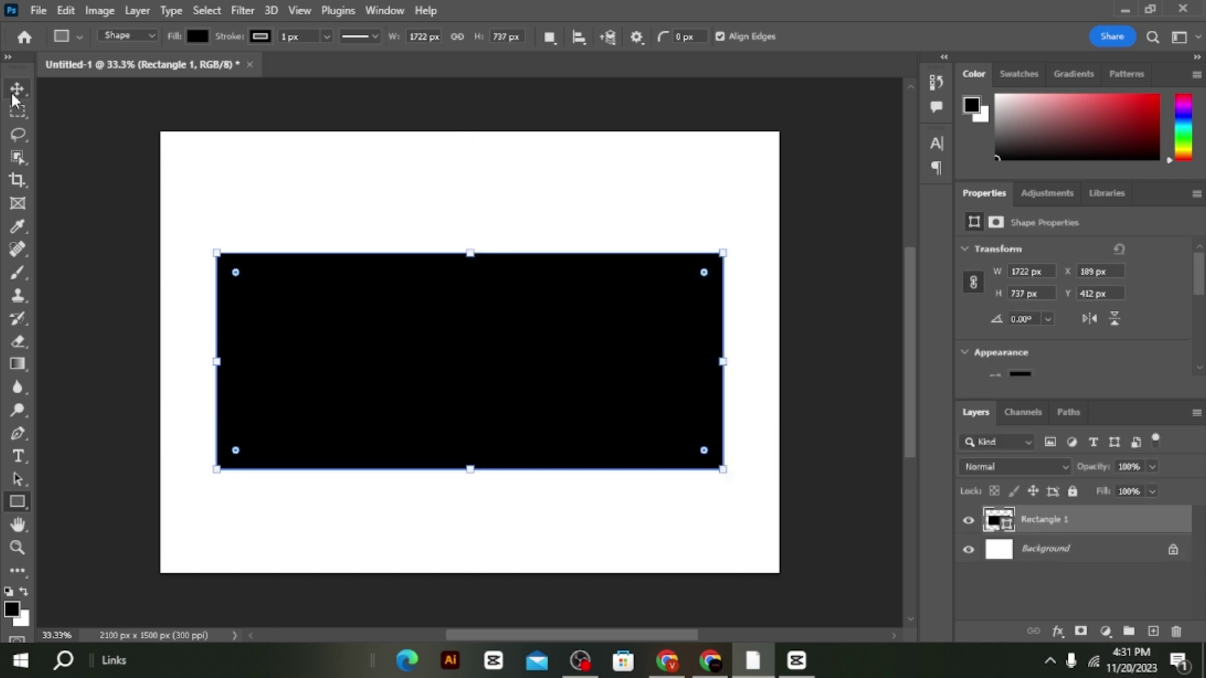
- Start a horizontal text above the black rectangle, directly over the Background layer, with the font size at 42 pt
left_click(11, 93)
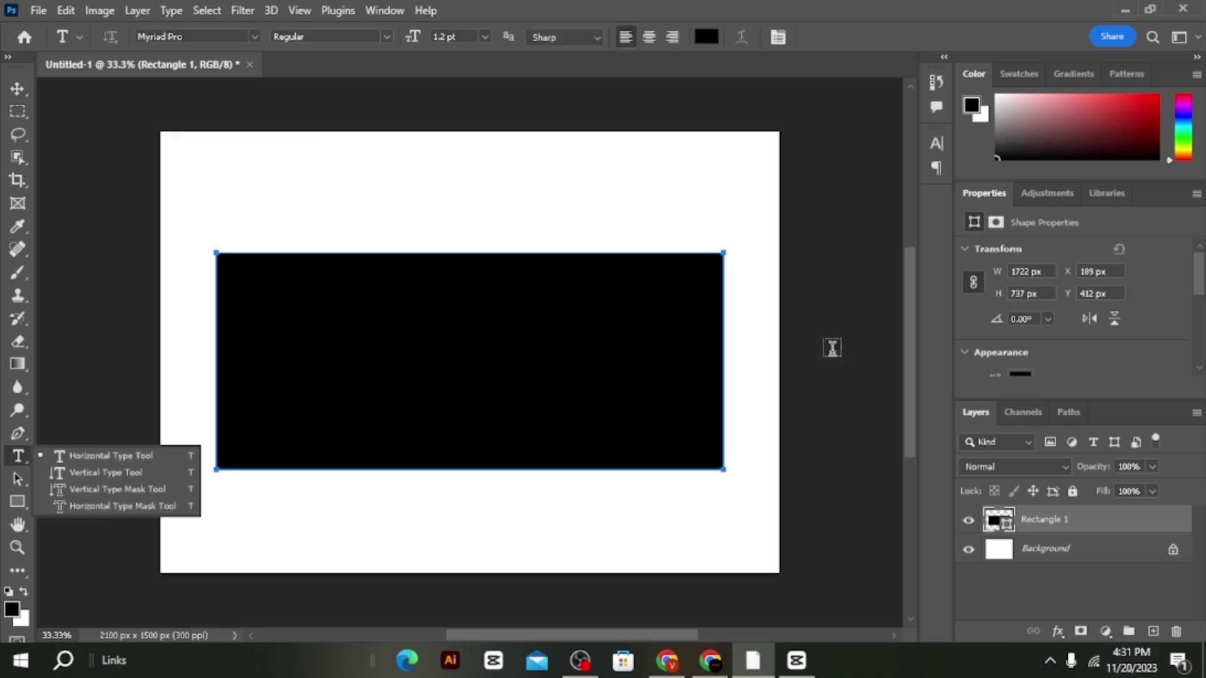
scroll(1052, 455, "up", 1)
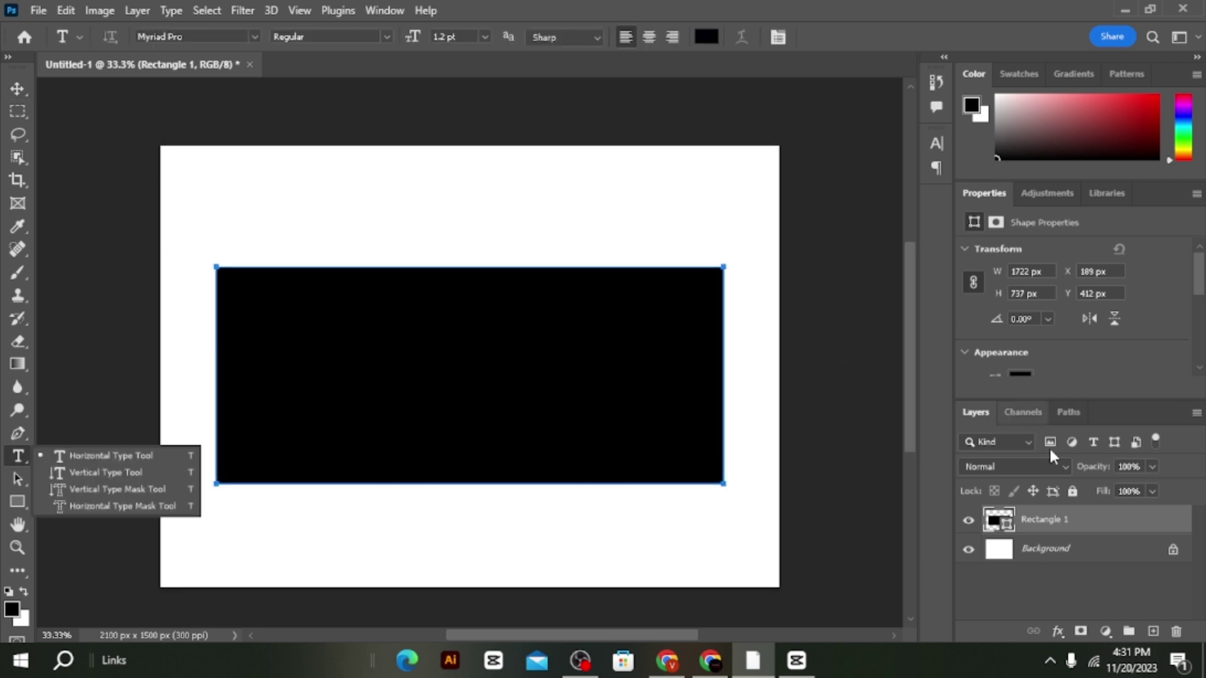
left_click(1067, 562)
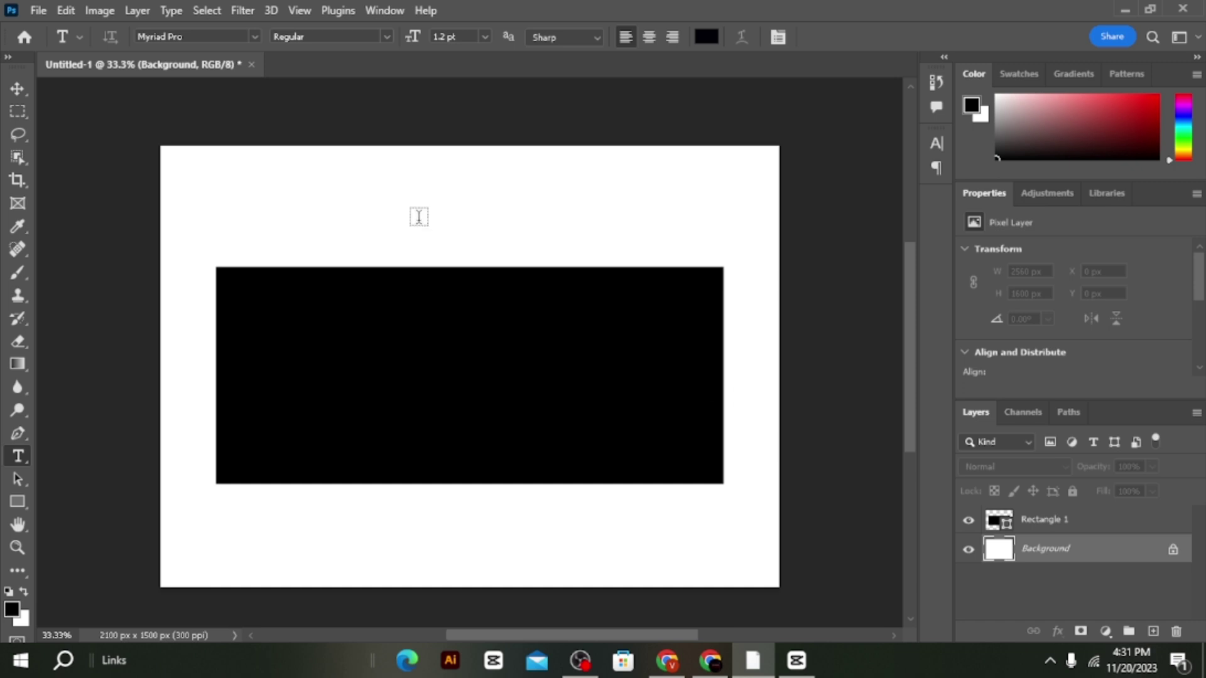
left_click(353, 213)
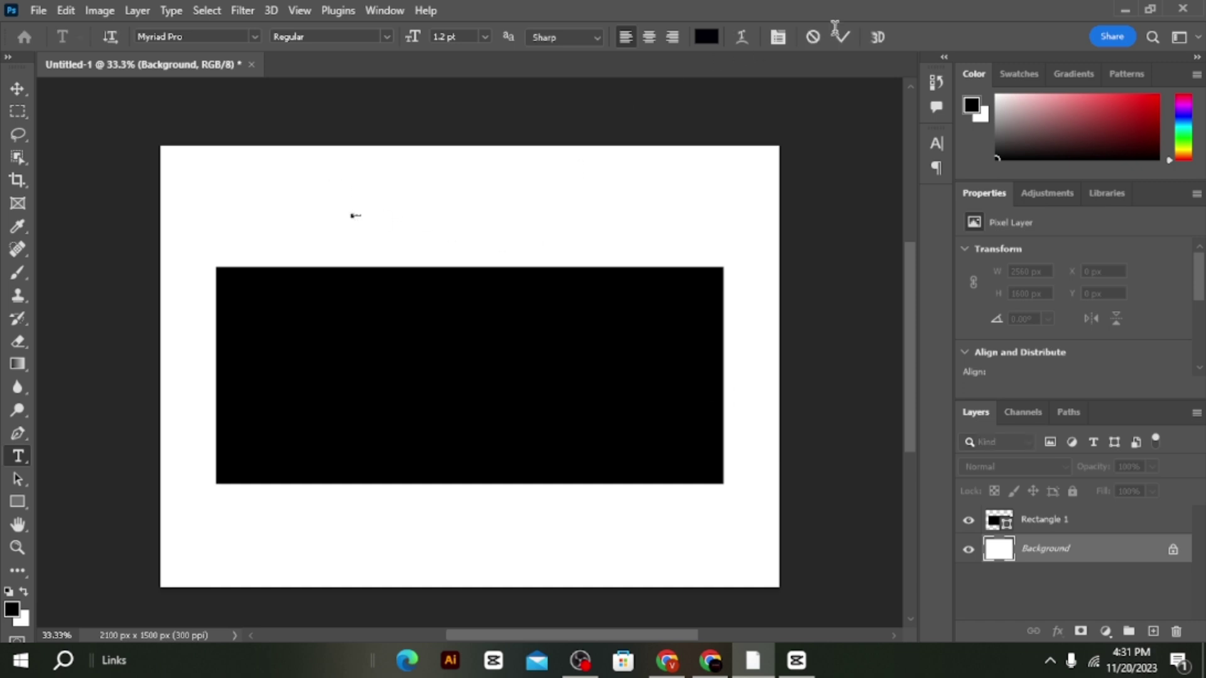
left_click(784, 46)
left_click_drag(739, 189, 774, 198)
- Replace the placeholder text with HELLO
left_click(585, 201)
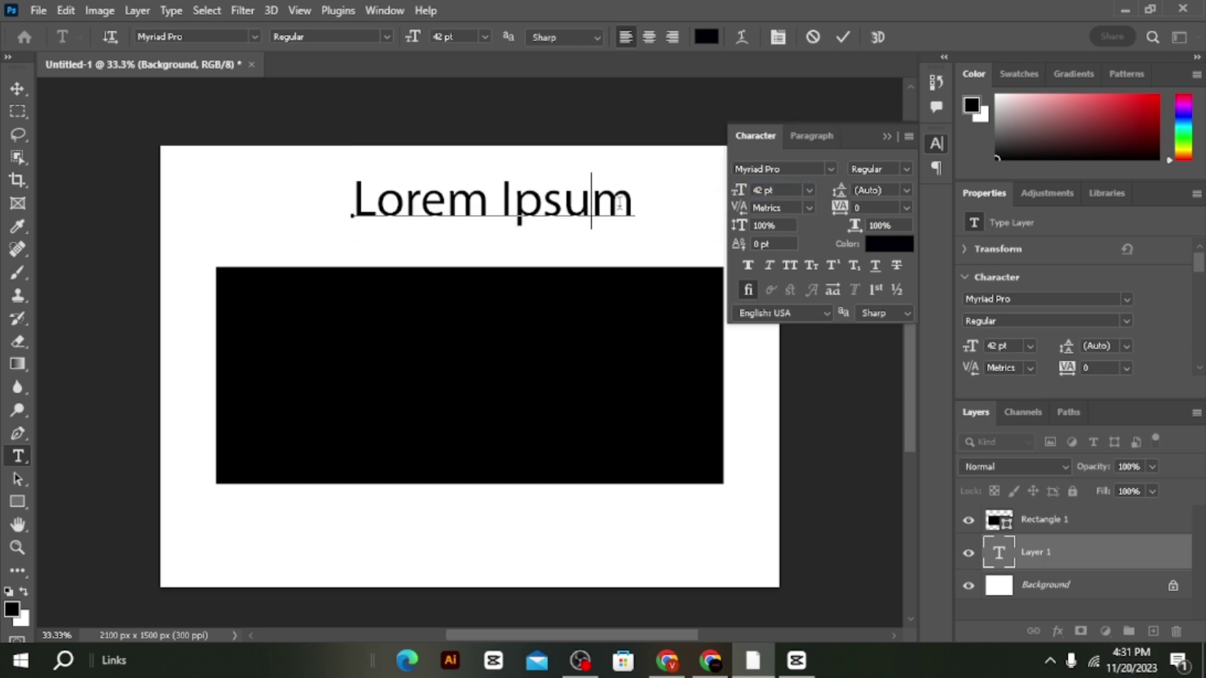
key("ctrl+a")
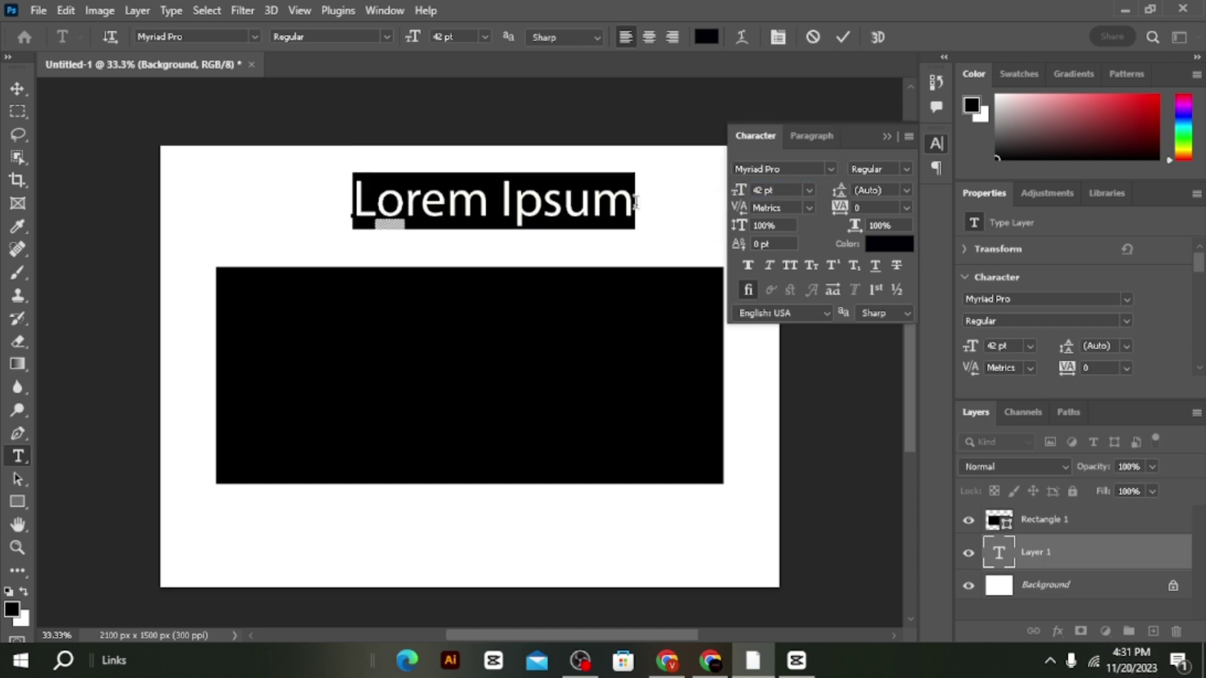
type("H")
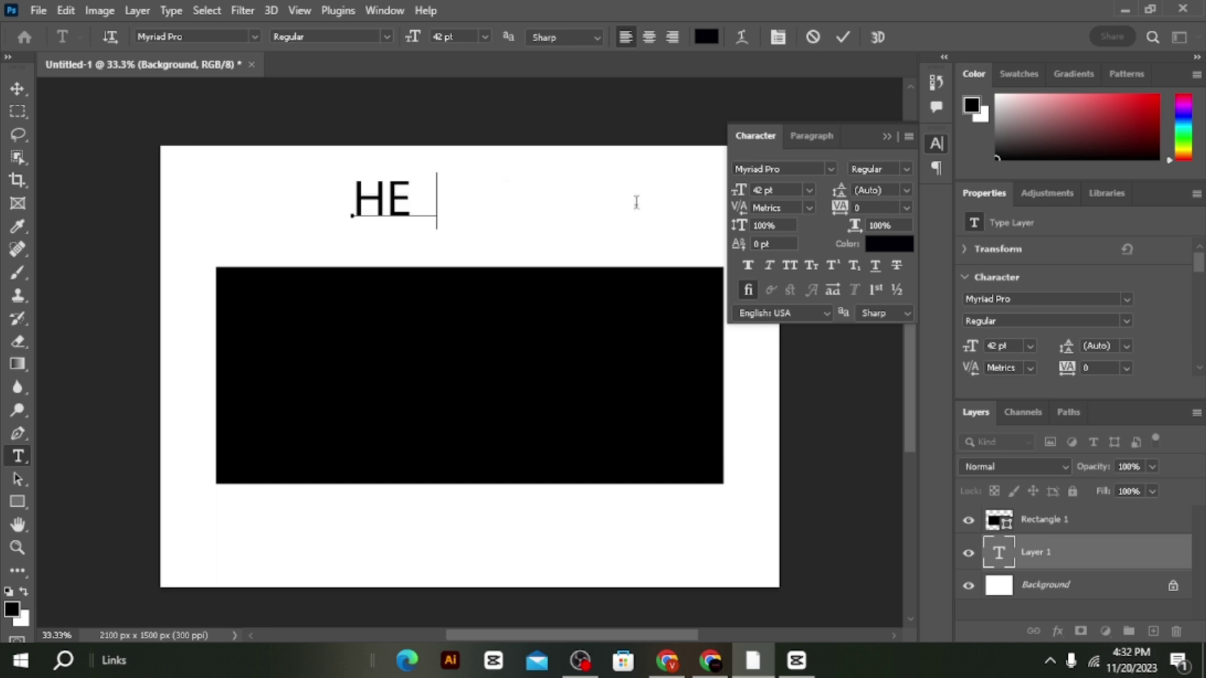
type("EL ")
type("O")
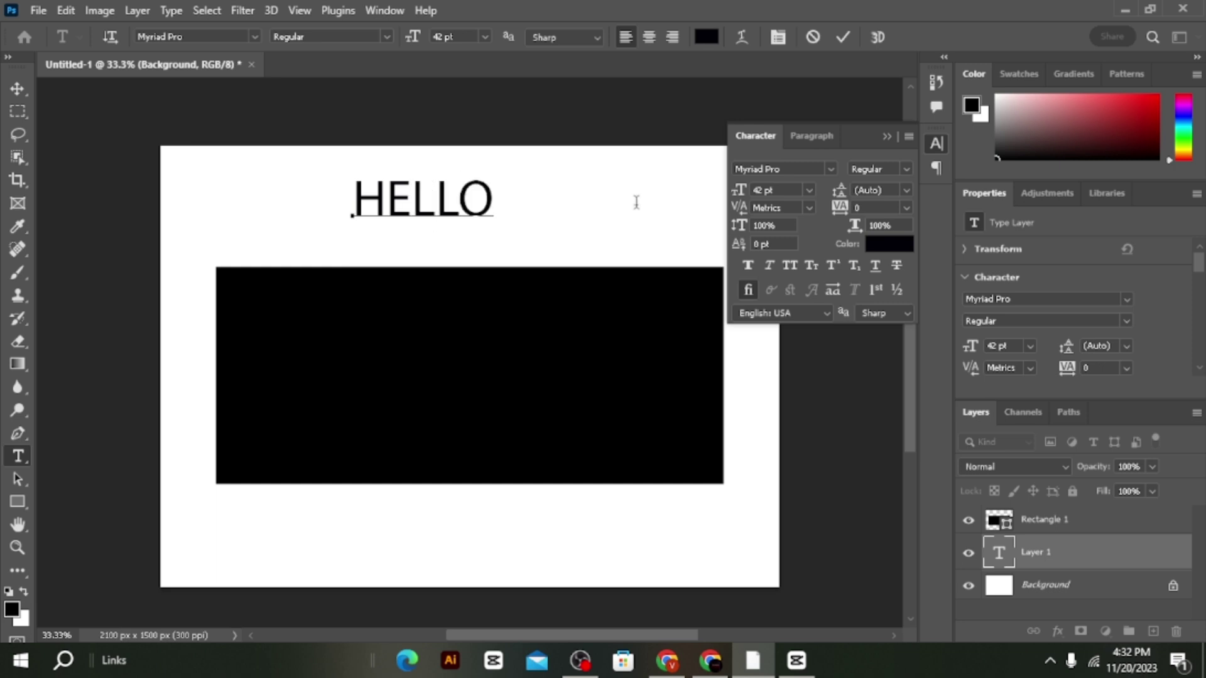
- Change the font of the whole HELLO text to Cooper Black
key("ctrl+a")
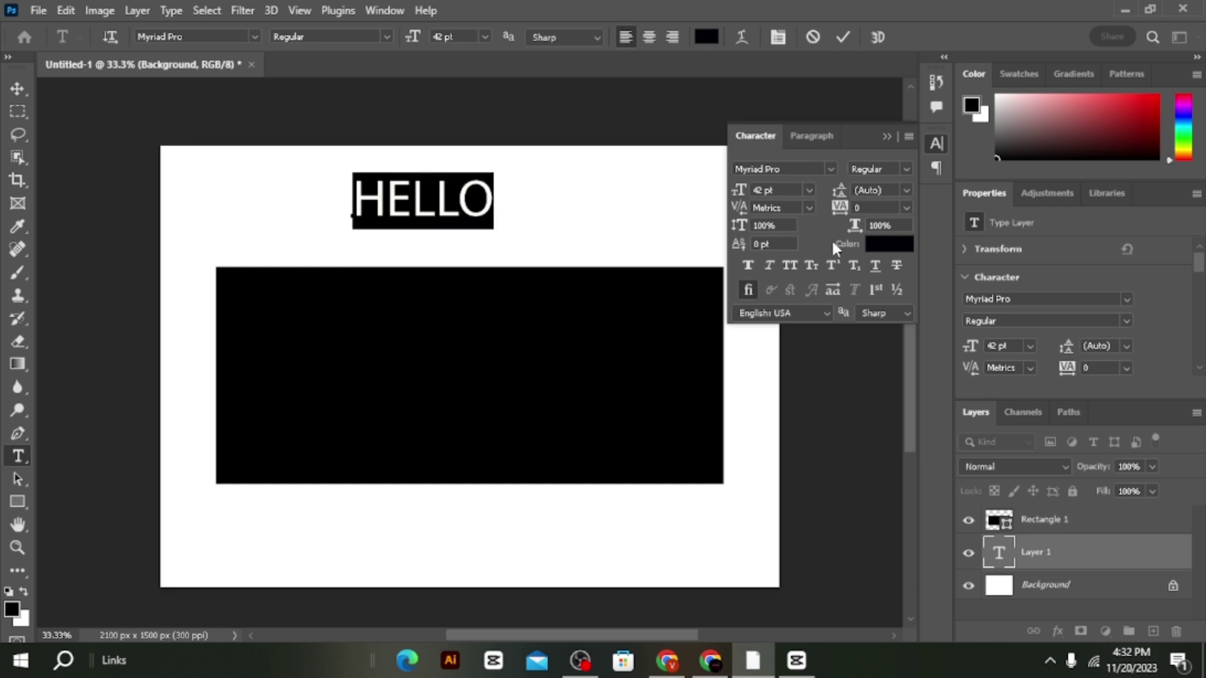
left_click(831, 170)
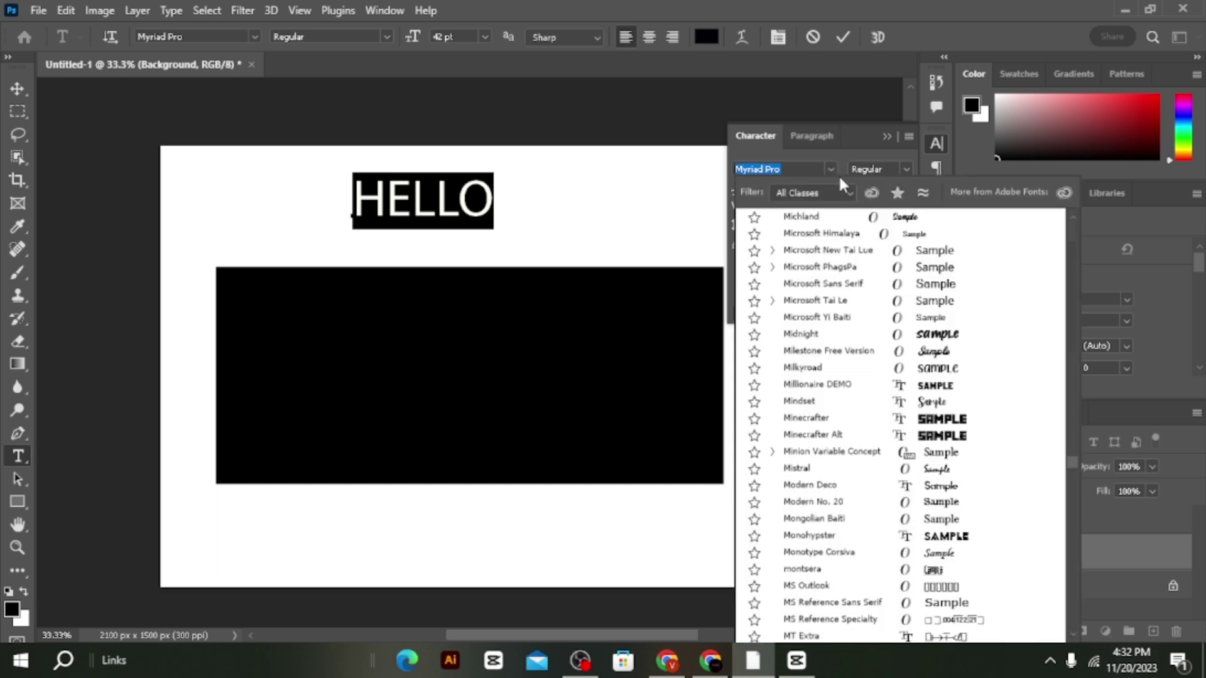
key("Up")
scroll(940, 268, "up", 3)
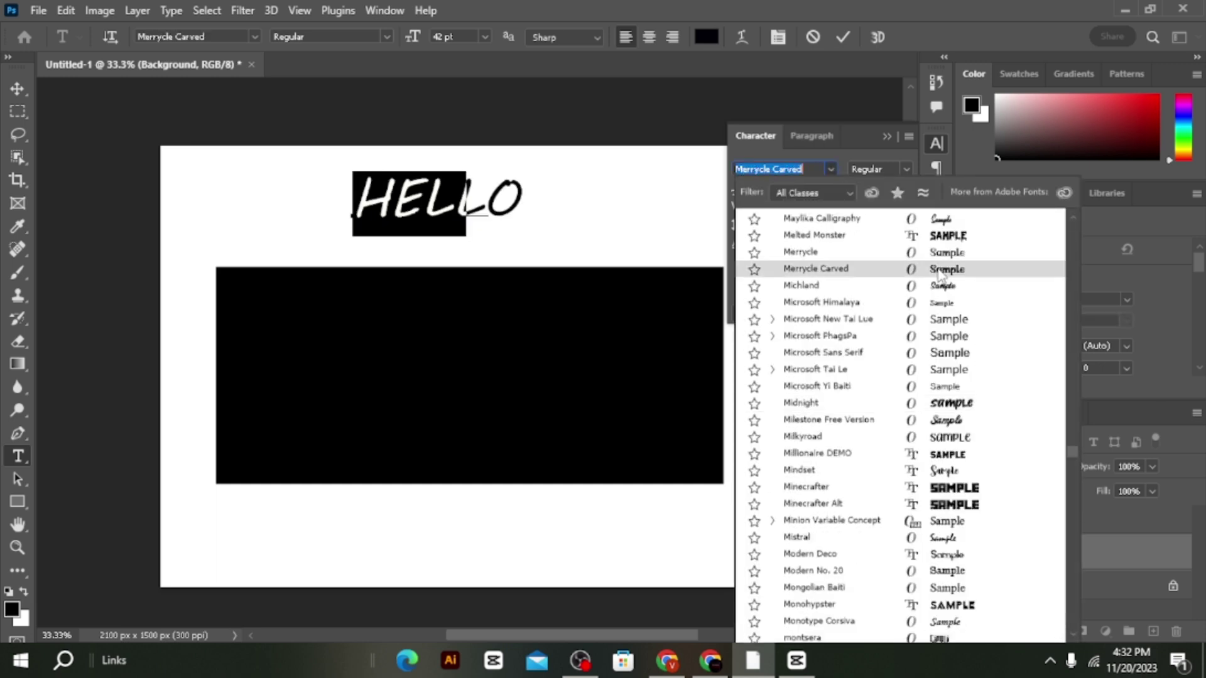
scroll(940, 268, "up", 5)
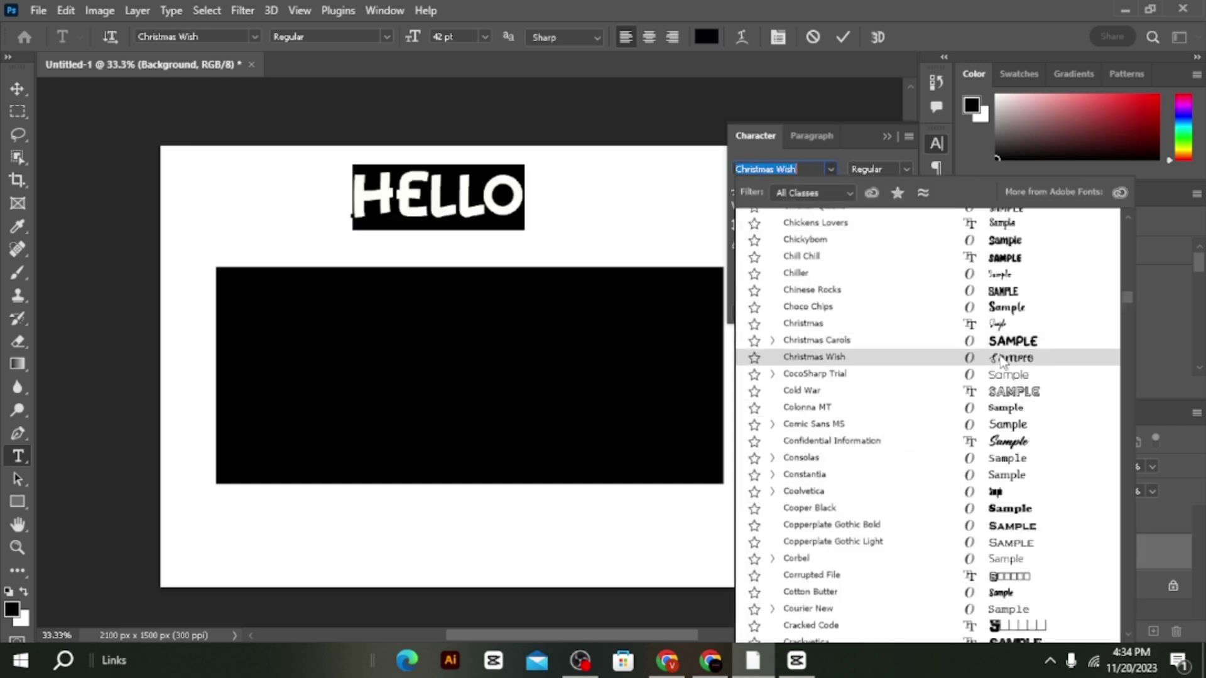
scroll(1010, 264, "down", 8)
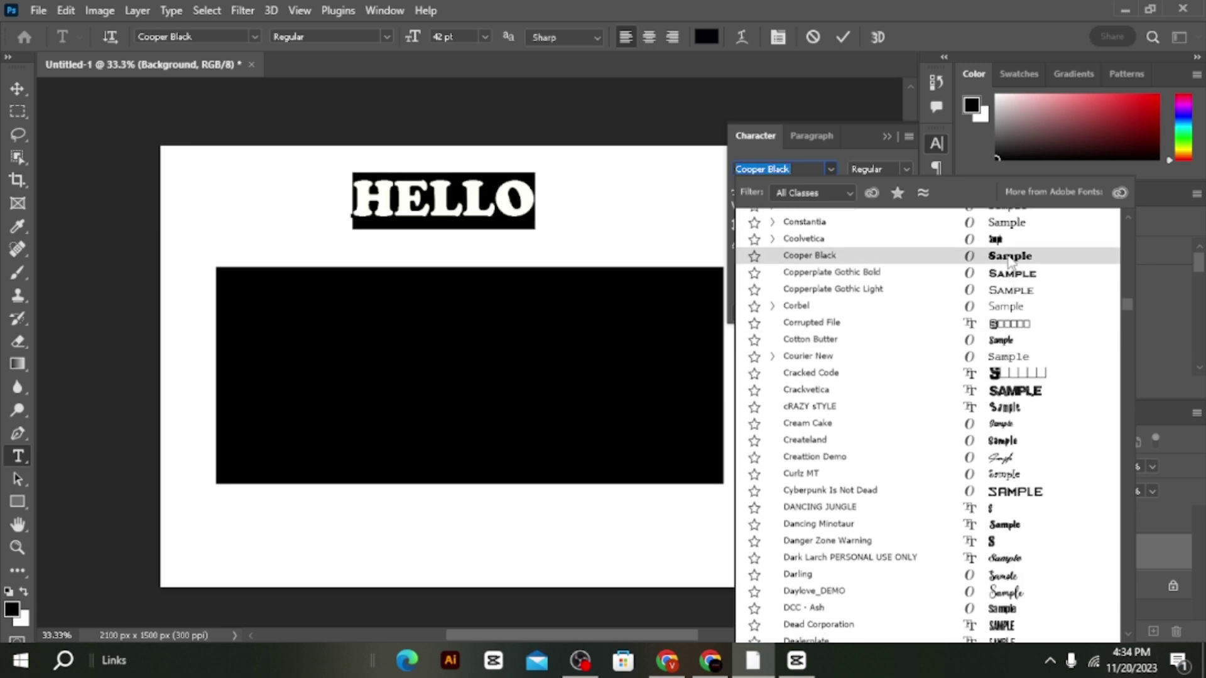
left_click(1008, 260)
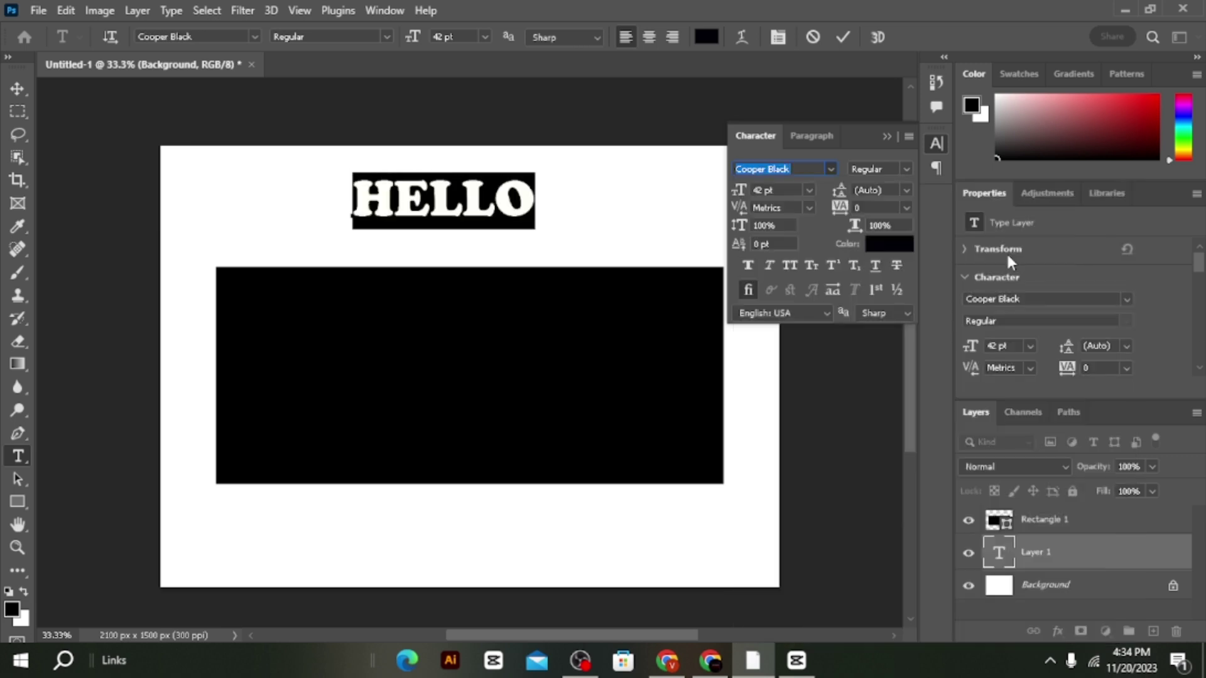
- Set the HELLO text's size to 73 pt and its tracking to 180, leaving faux bold off after trying it
left_click(748, 266)
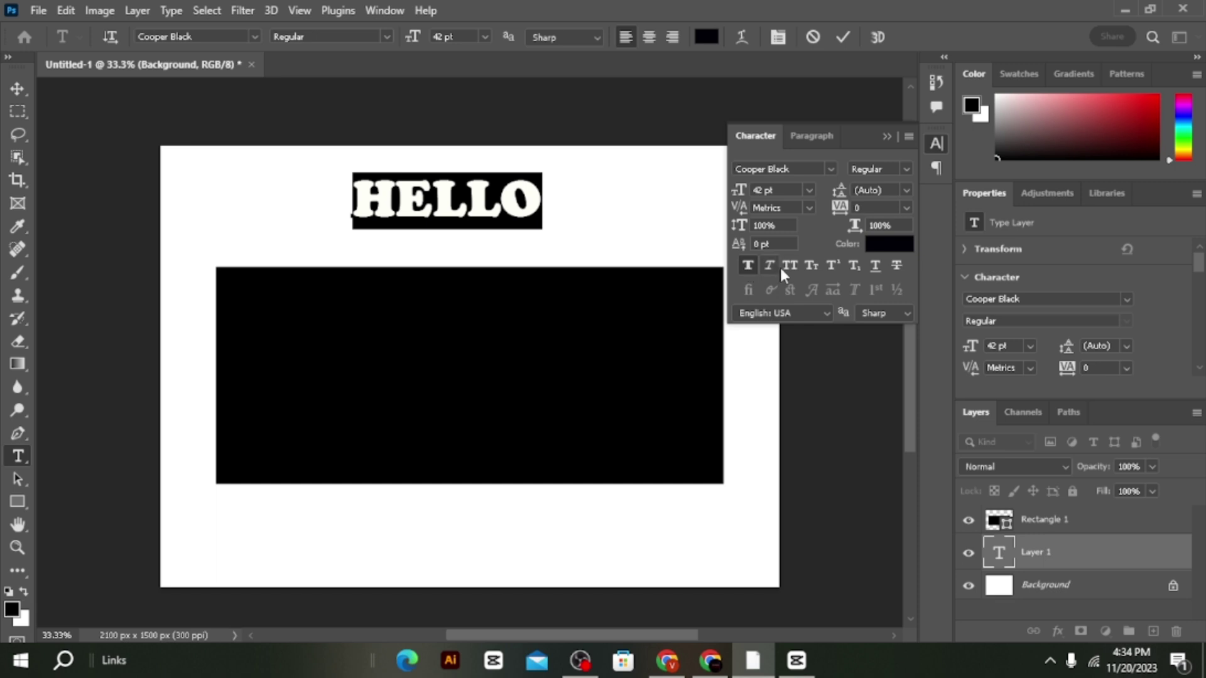
left_click_drag(739, 196, 765, 198)
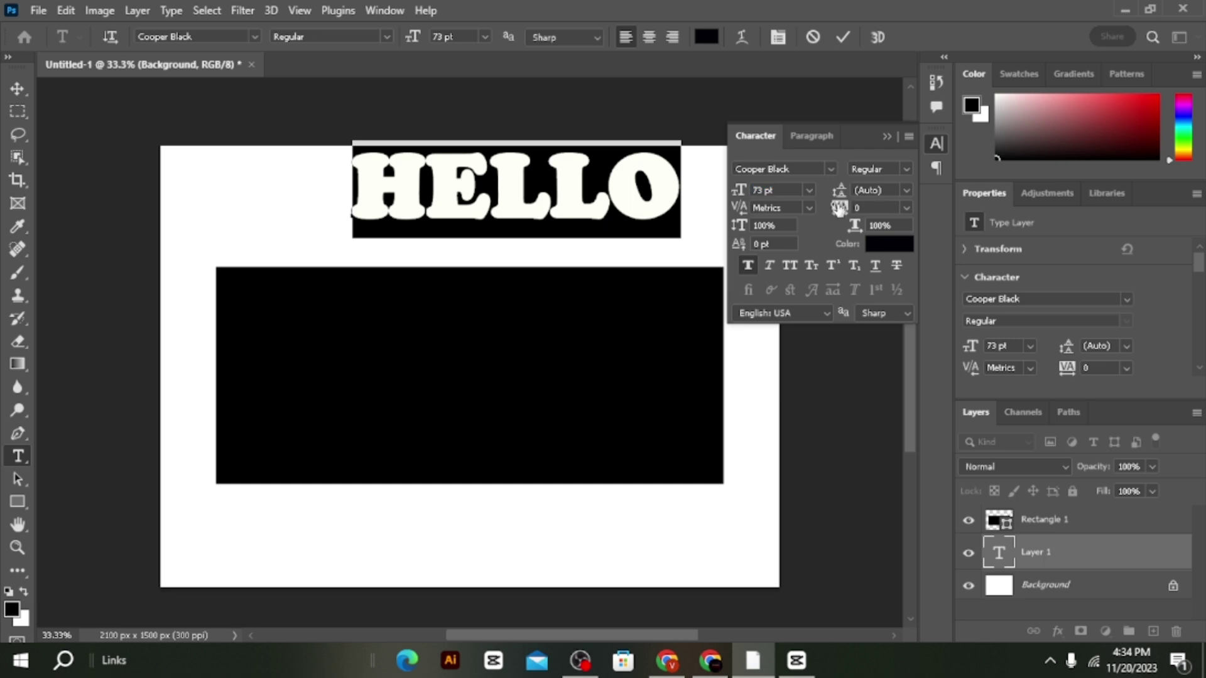
left_click_drag(840, 209, 853, 212)
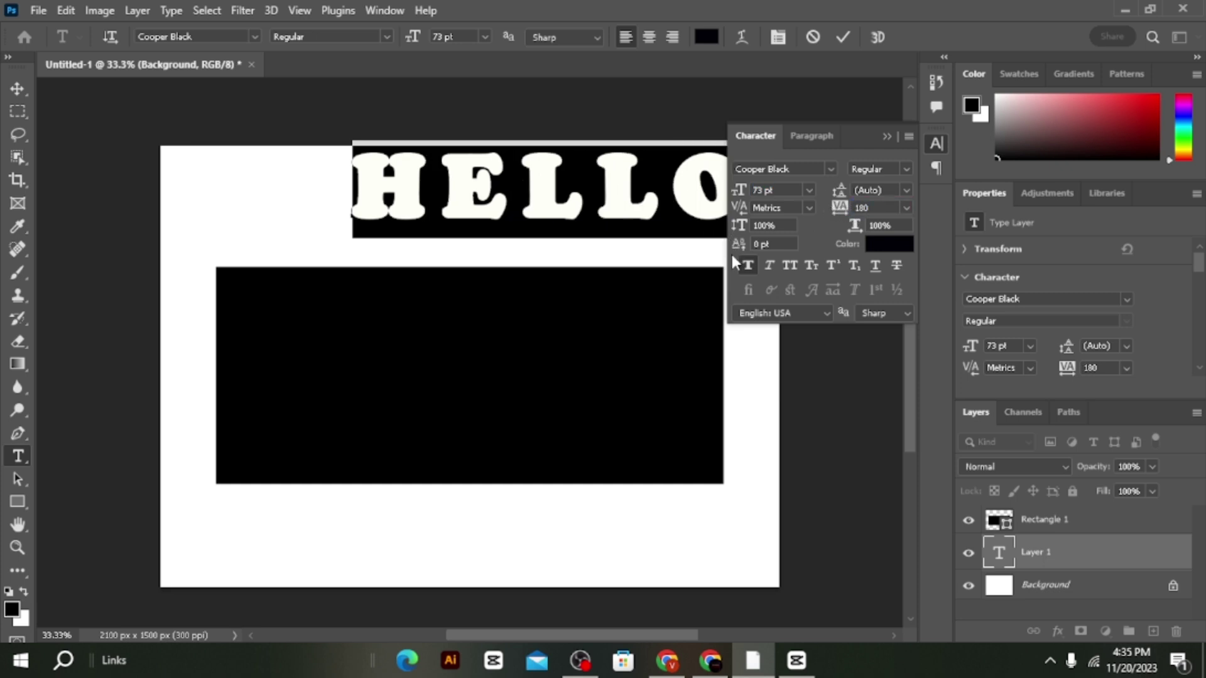
left_click(745, 265)
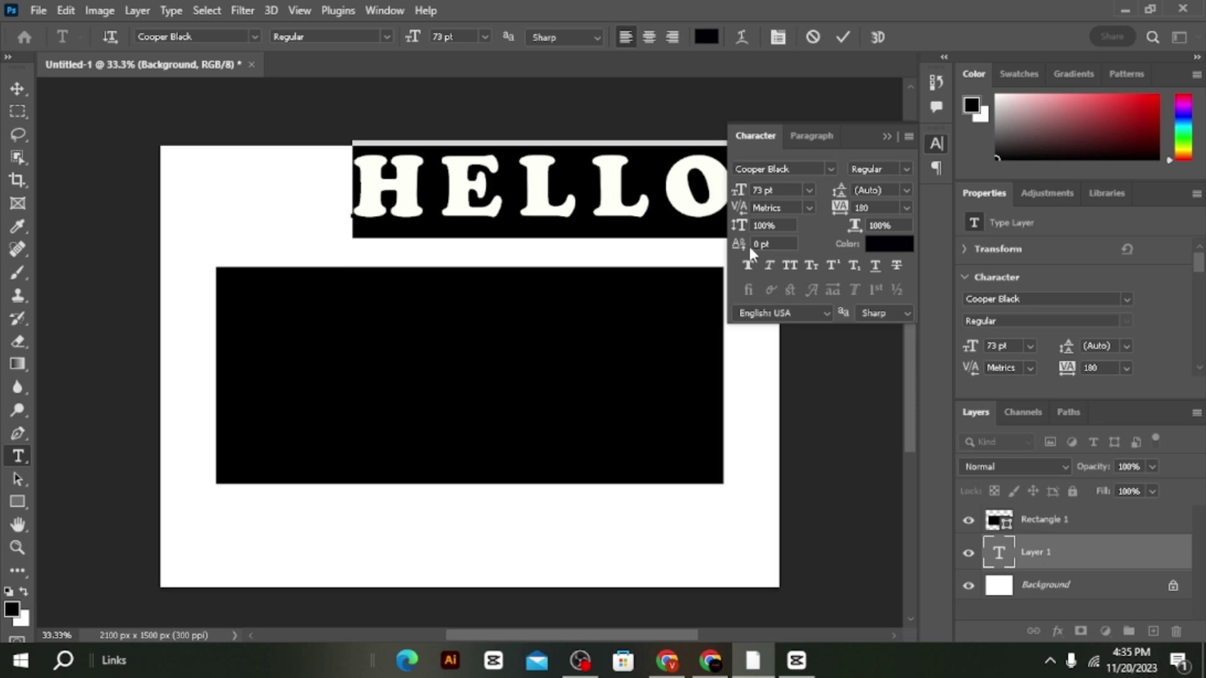
- Move the HELLO text onto the black rectangle and place its layer above Rectangle 1
left_click(17, 89)
left_click_drag(483, 217, 368, 318)
left_click_drag(1086, 564, 1044, 520)
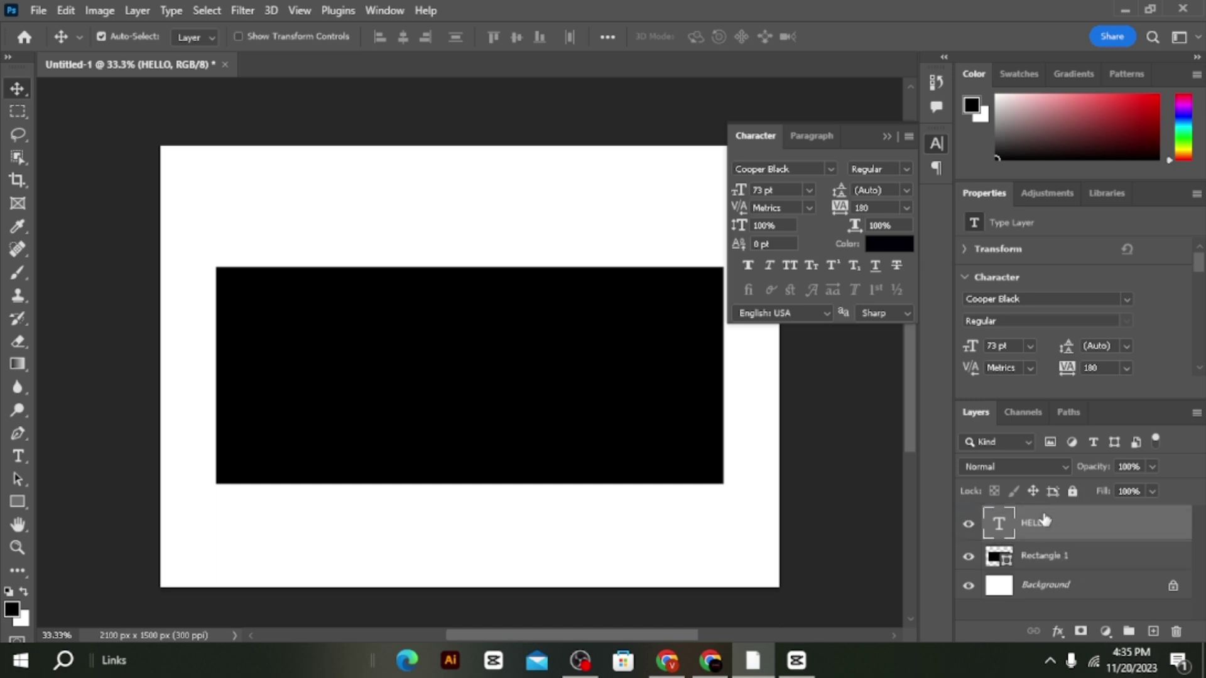
- Change the HELLO text color to bright yellow, fcff00
left_click(873, 243)
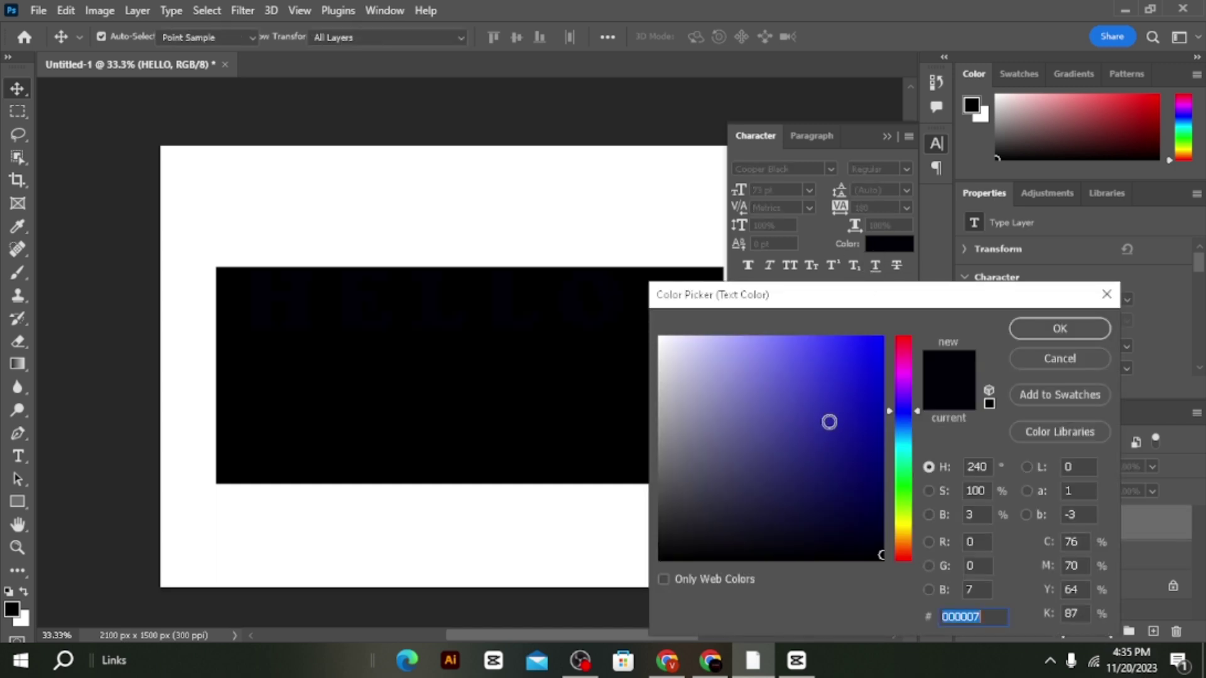
left_click(869, 386)
left_click_drag(869, 387, 885, 334)
left_click_drag(907, 367, 892, 524)
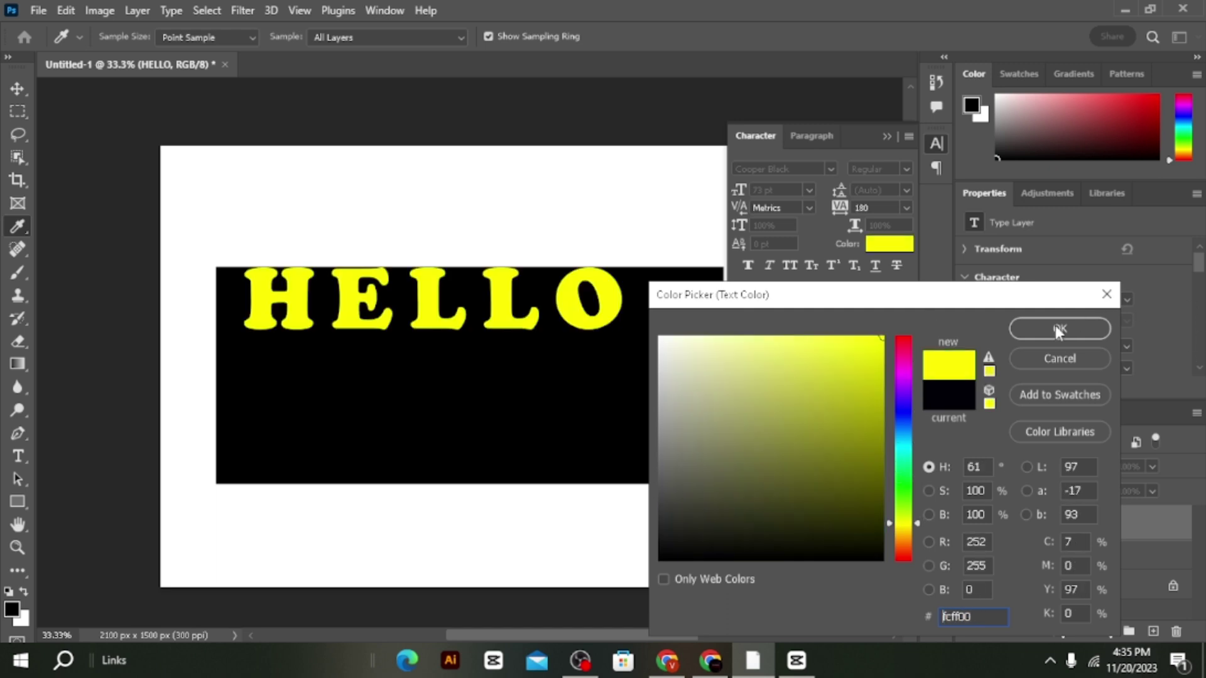
left_click(1054, 325)
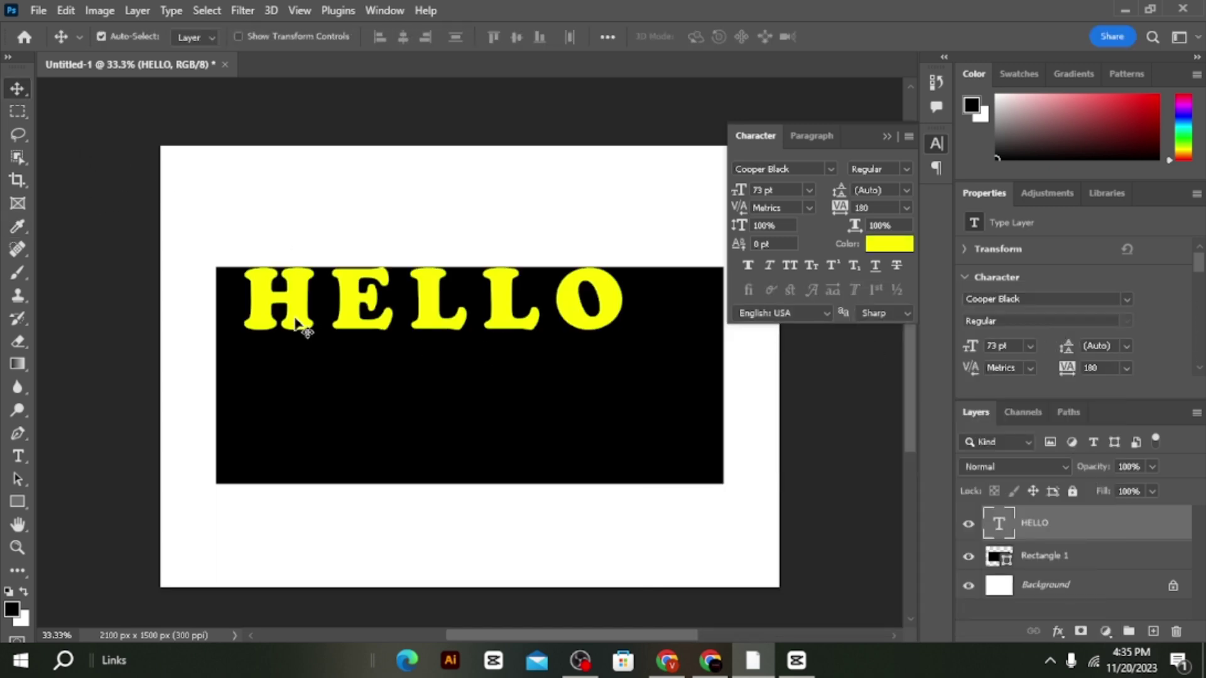
- Reposition HELLO at the upper edge of the black rectangle and scale it to nearly the rectangle's width, about 90.31 pt
mouse_move(300, 326)
left_mouse_down()
mouse_move(297, 317)
mouse_move(289, 337)
left_mouse_up()
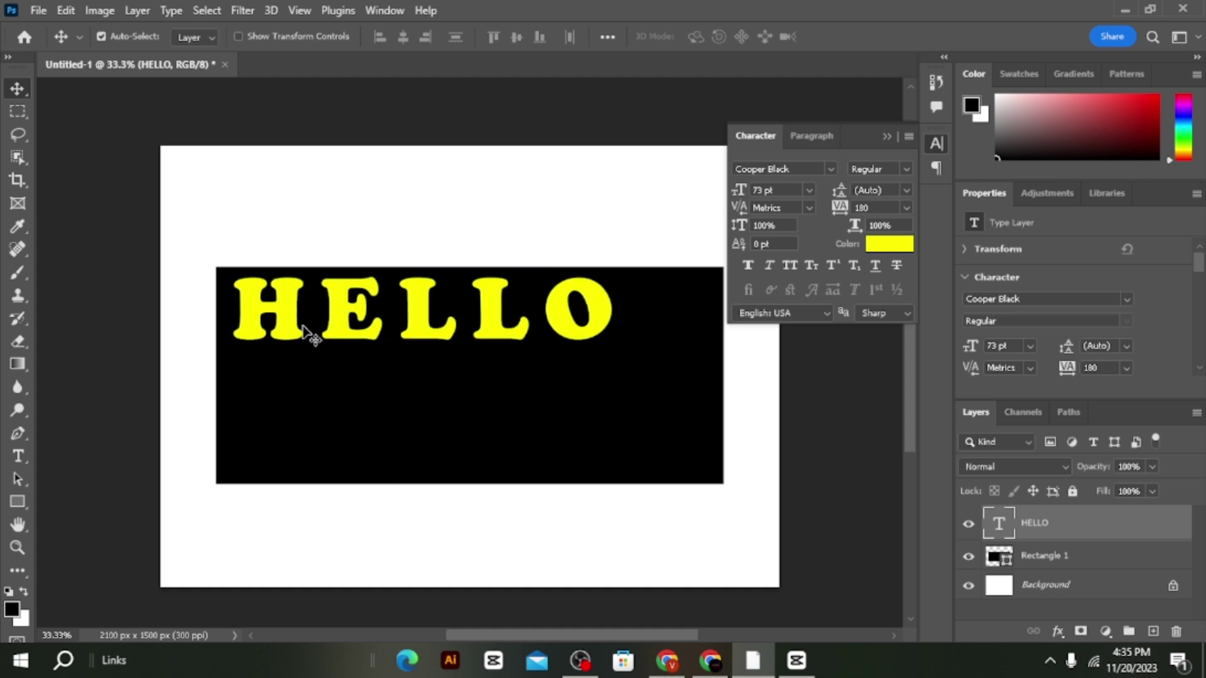
key("ctrl+t")
left_click_drag(620, 312, 663, 315)
key("Return")
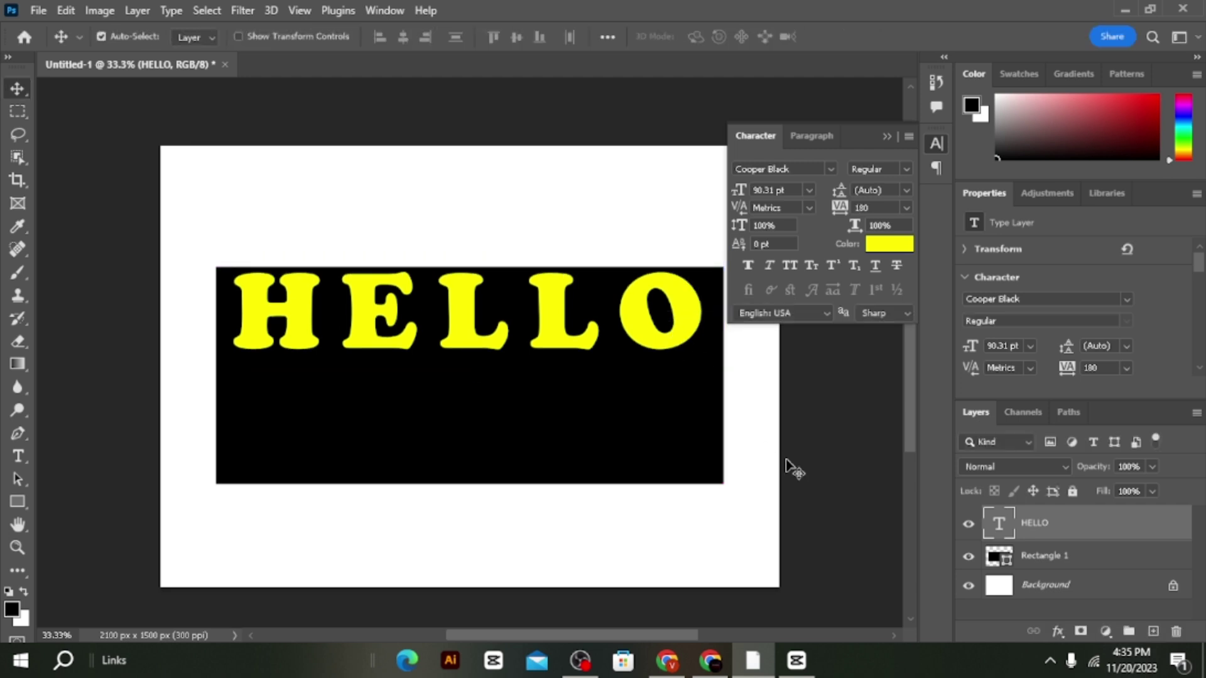
- Paste four copies of HELLO and stack them as rows, one above the original and three below it
key("ctrl+v")
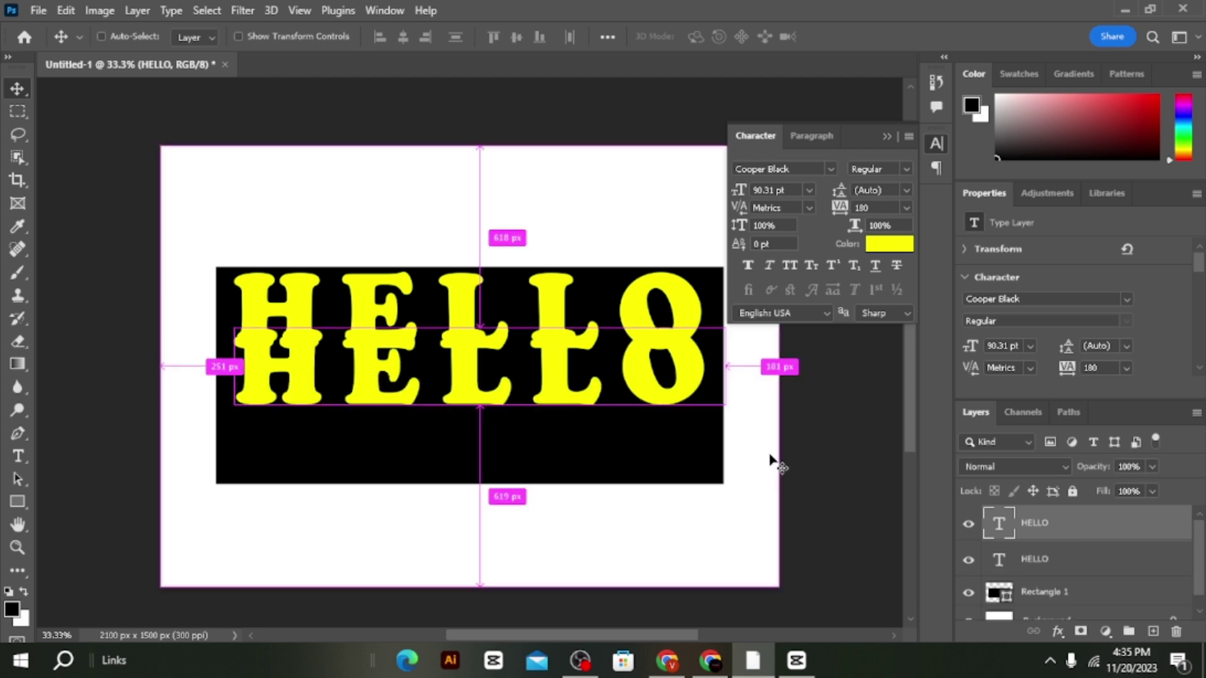
left_click_drag(470, 373, 468, 241)
key("ctrl+v")
key("ctrl+t")
key("Return")
key("ctrl+v")
left_click(688, 477)
key("ctrl+v")
left_click_drag(691, 367, 690, 555)
left_click_drag(297, 236, 298, 240)
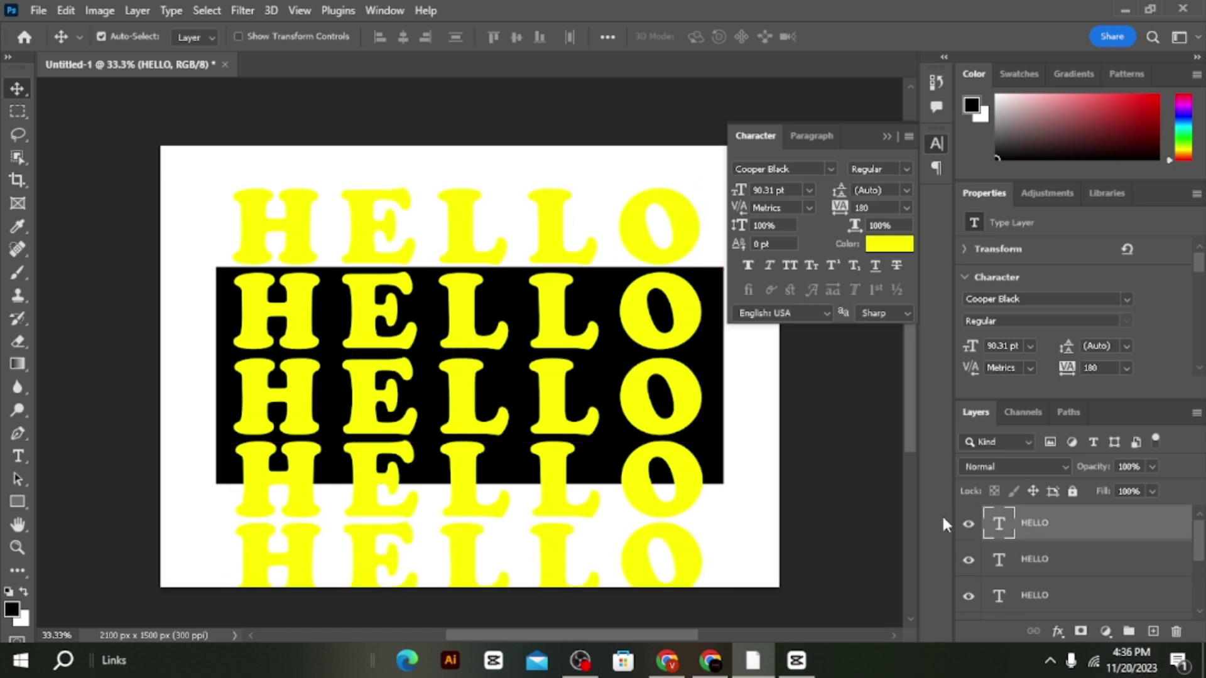
- Convert the five HELLO layers into one smart object and move it up so all rows fit on the canvas
left_click(1055, 567, "ctrl")
scroll(1055, 567, "down", 2)
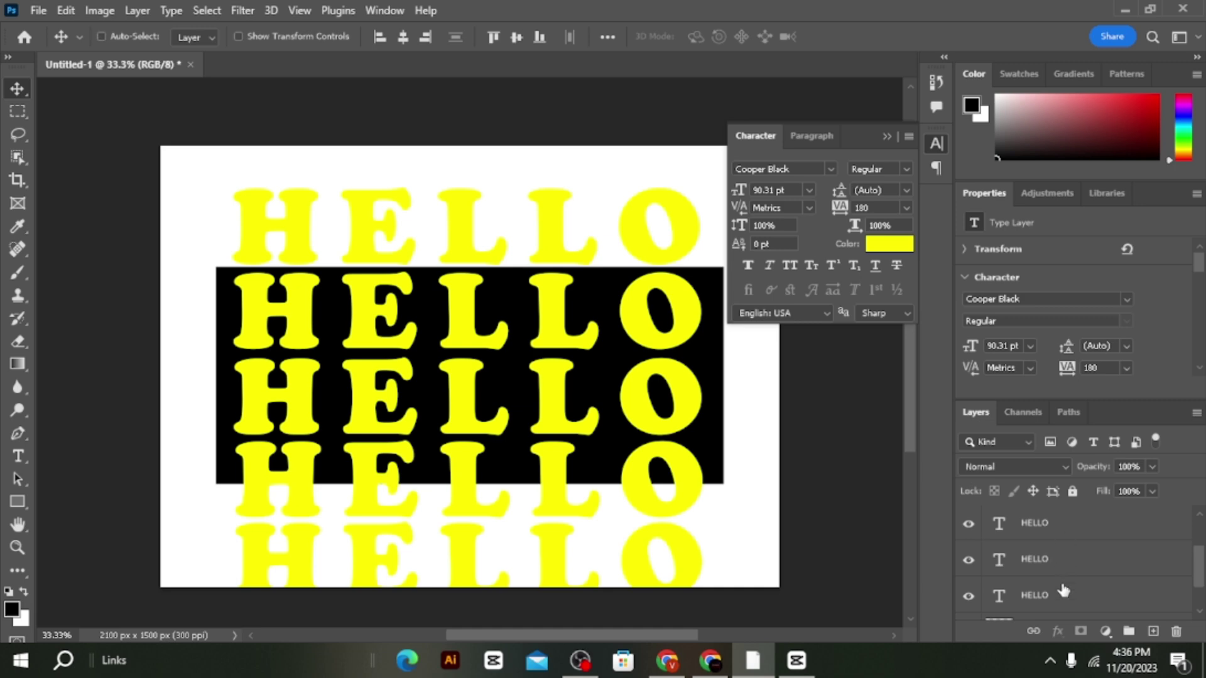
left_click(1055, 594, "ctrl")
left_click(1055, 564, "ctrl")
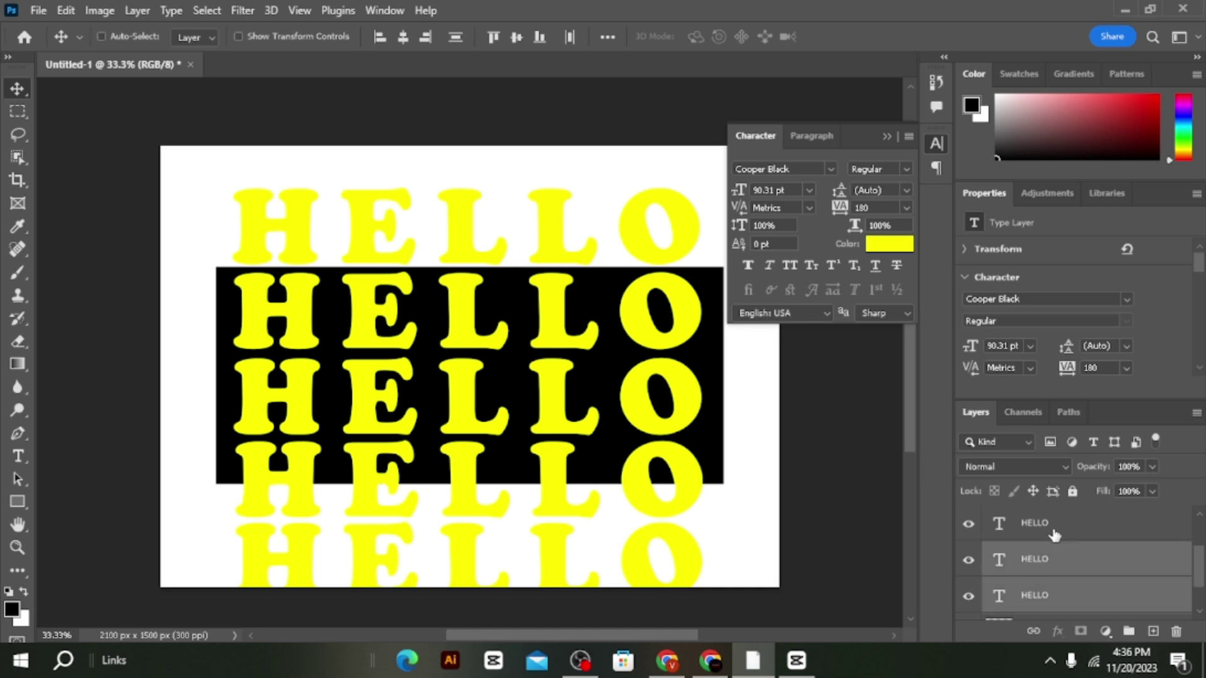
left_click(1054, 536, "ctrl")
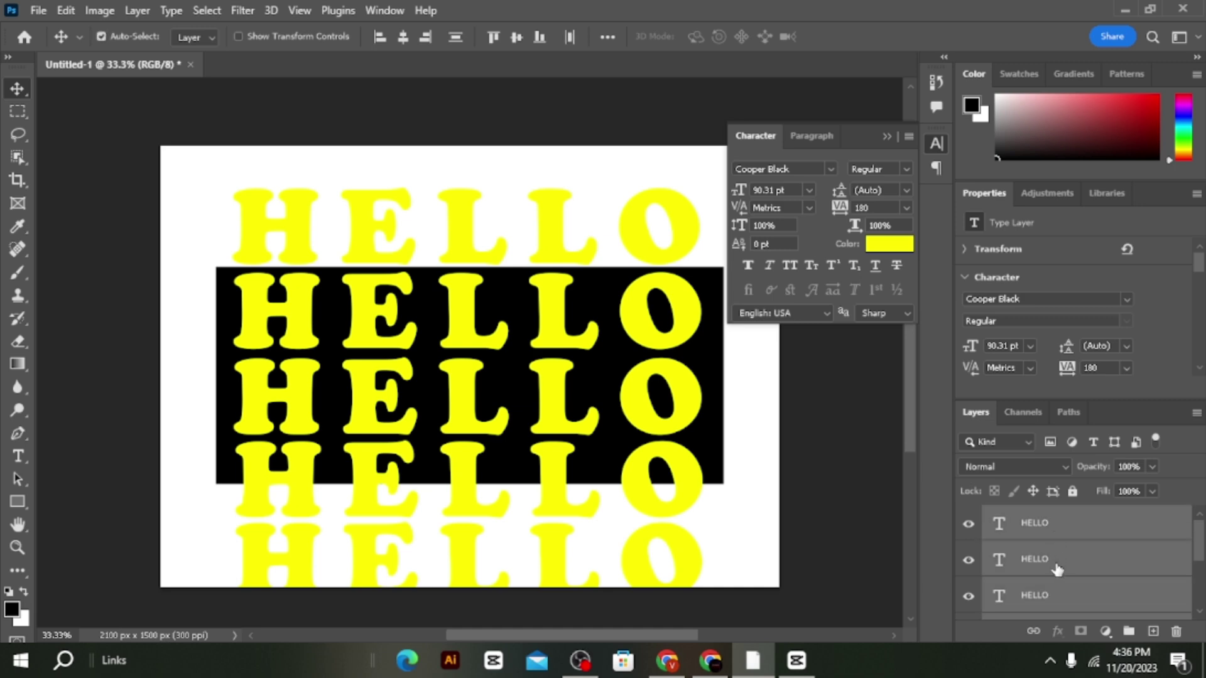
right_click(1056, 568)
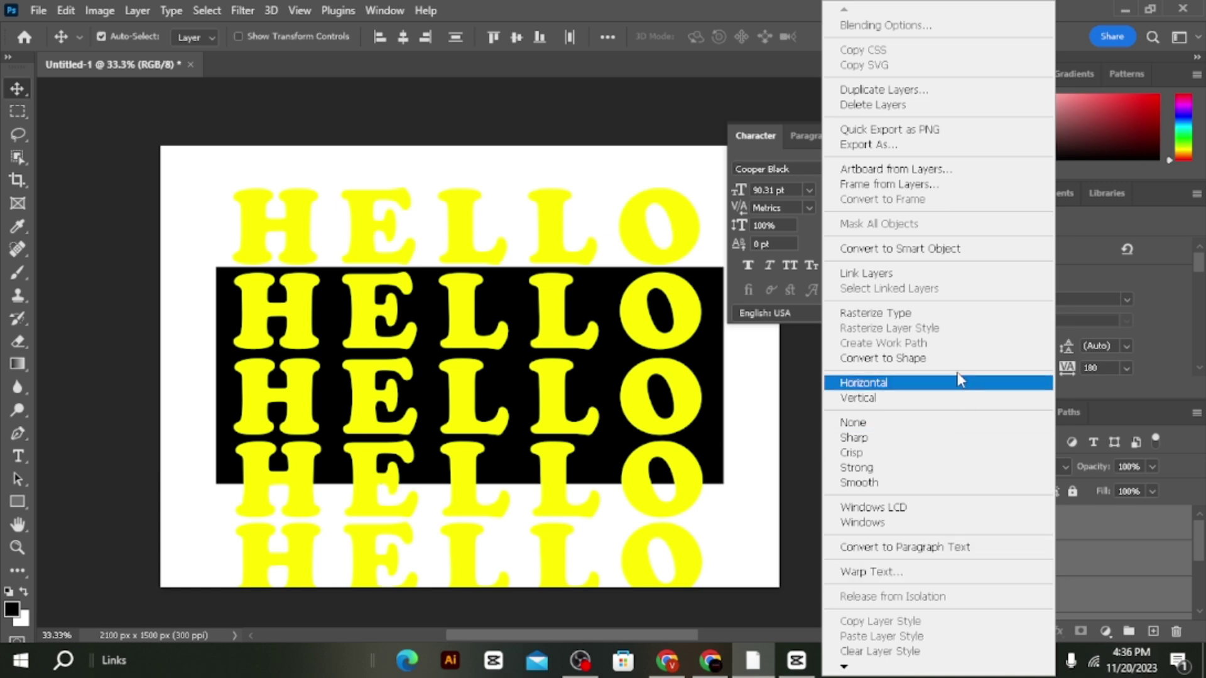
left_click(925, 248)
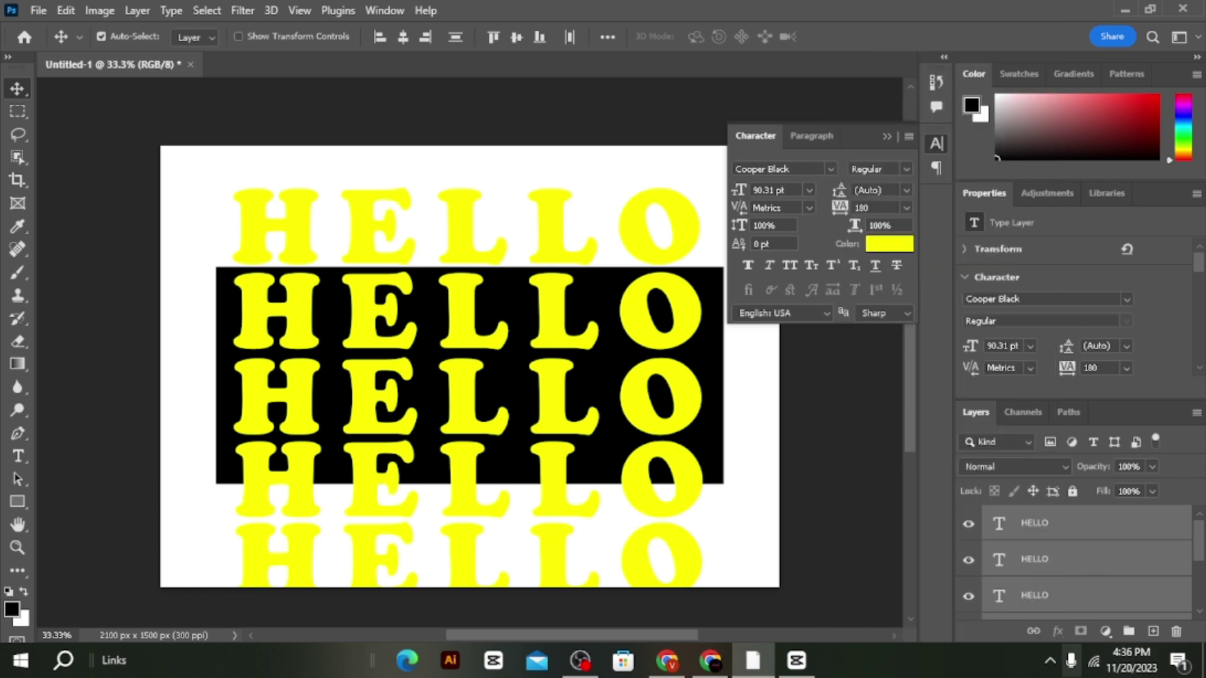
key("ctrl+t")
left_click_drag(458, 476, 451, 448)
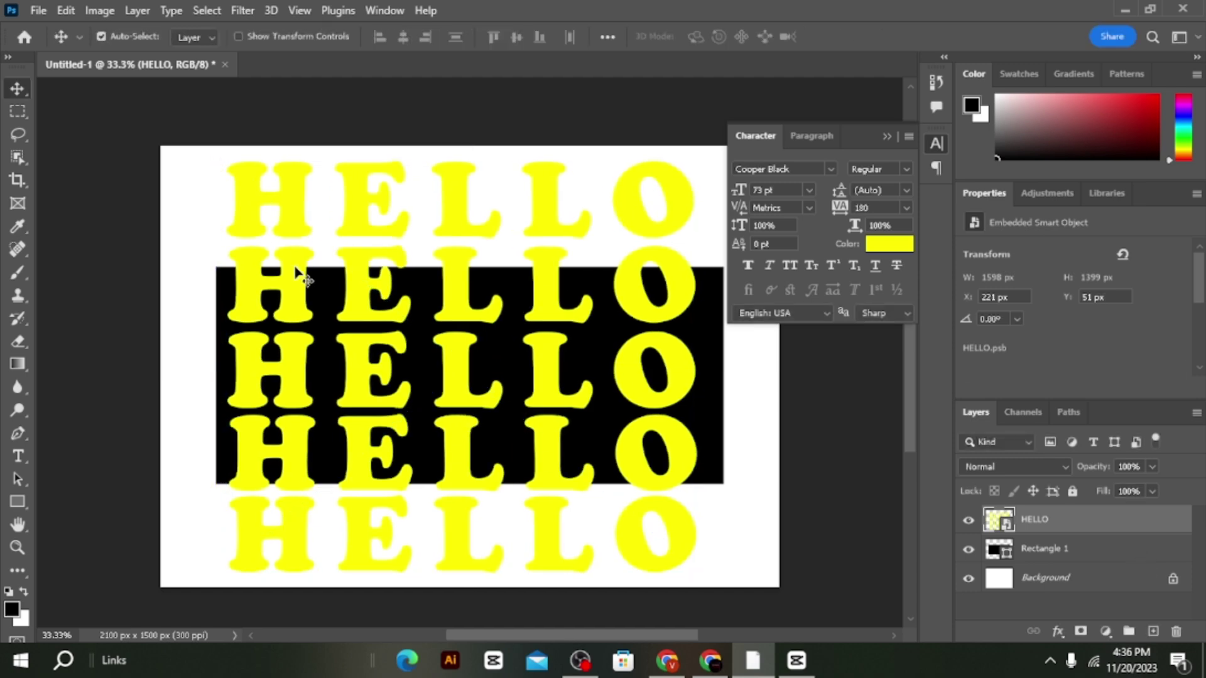
- Marquee-select the column of H letters in the HELLO smart object and copy it to a new layer
left_click(17, 108)
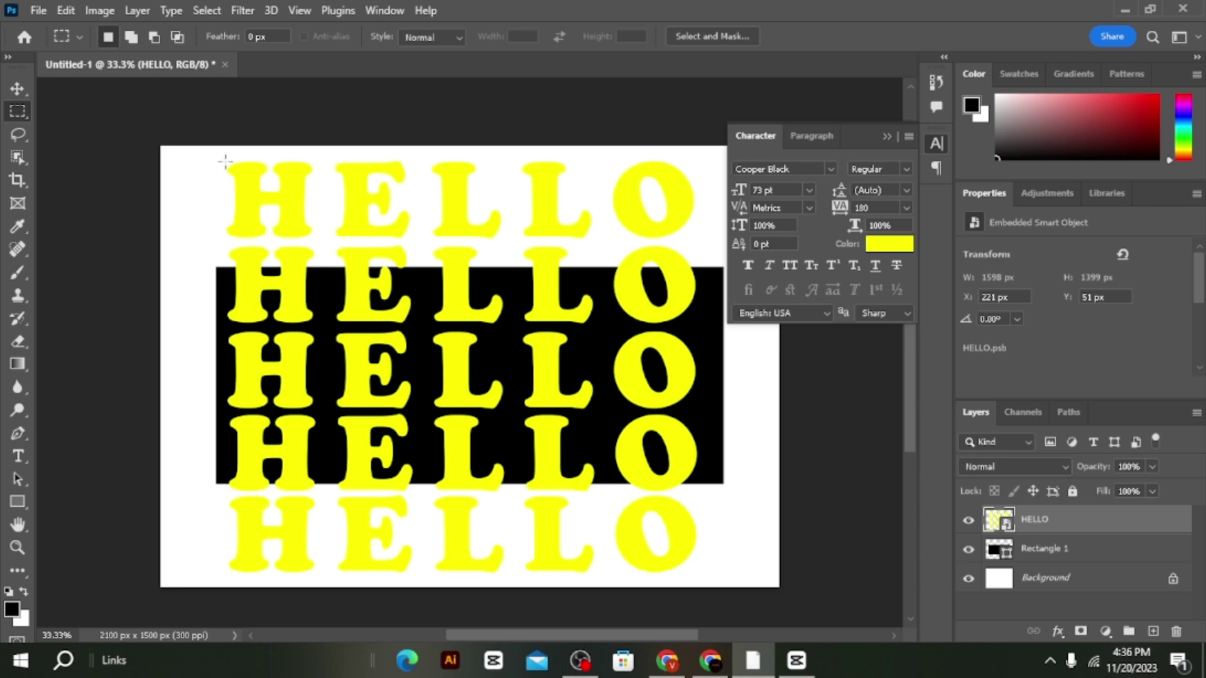
left_click_drag(212, 147, 325, 582)
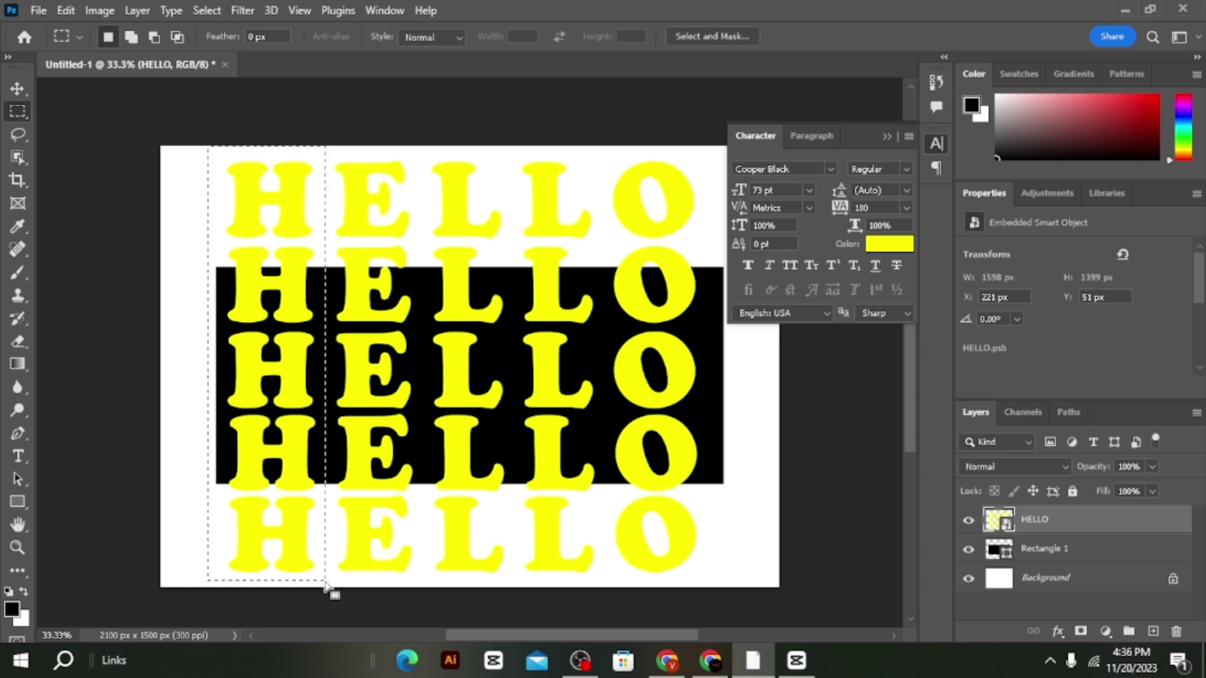
key("ctrl+j")
- Copy the E column and the first L column of the HELLO smart object to separate new layers
left_click(1030, 551)
left_click_drag(327, 152, 424, 579)
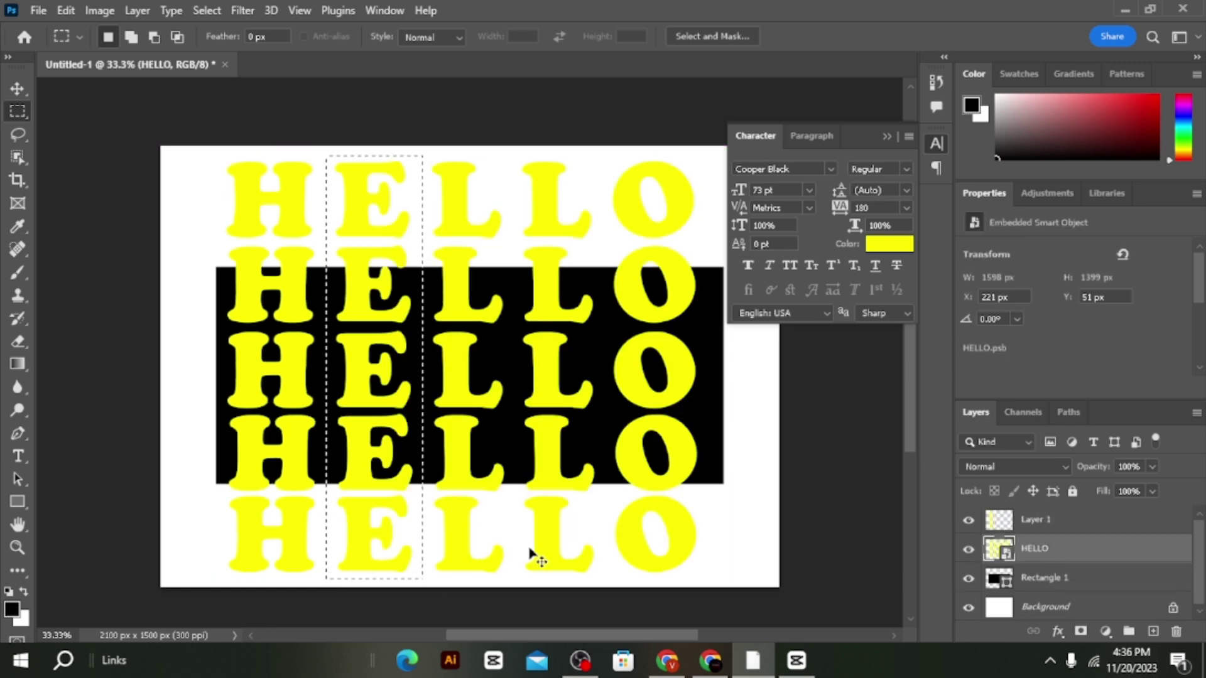
key("ctrl+j")
mouse_move(430, 152)
left_mouse_down()
mouse_move(496, 226)
mouse_move(507, 579)
left_mouse_up()
key("ctrl+j")
left_click(581, 256)
left_click(1076, 578)
key("ctrl+j")
- Marquee-select the second L column of the HELLO smart object and copy it to its own new layer
left_click_drag(513, 152, 602, 582)
left_click(1087, 609)
key("ctrl+j")
key("v")
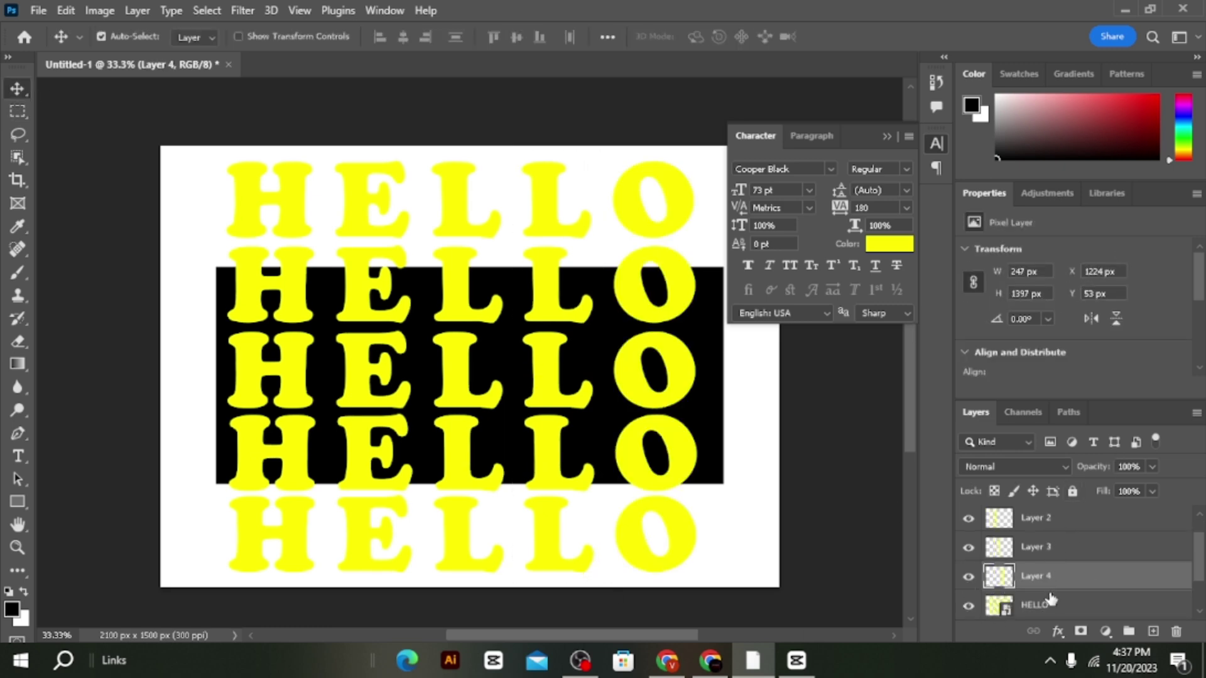
- Select the four letter-column layers and the HELLO layer together and create a clipping mask on Rectangle 1
left_click(1050, 605, "ctrl")
left_click(1059, 544, "ctrl")
left_click(1062, 526, "ctrl")
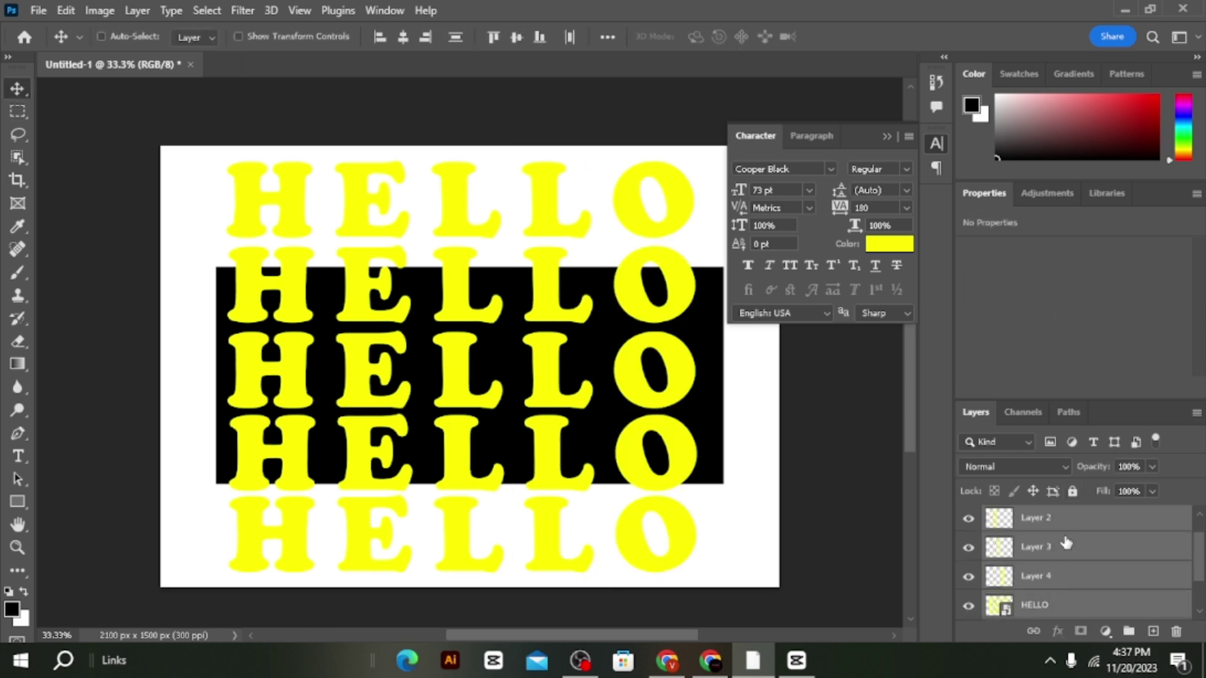
scroll(1066, 543, "up", 2)
left_click(1061, 529)
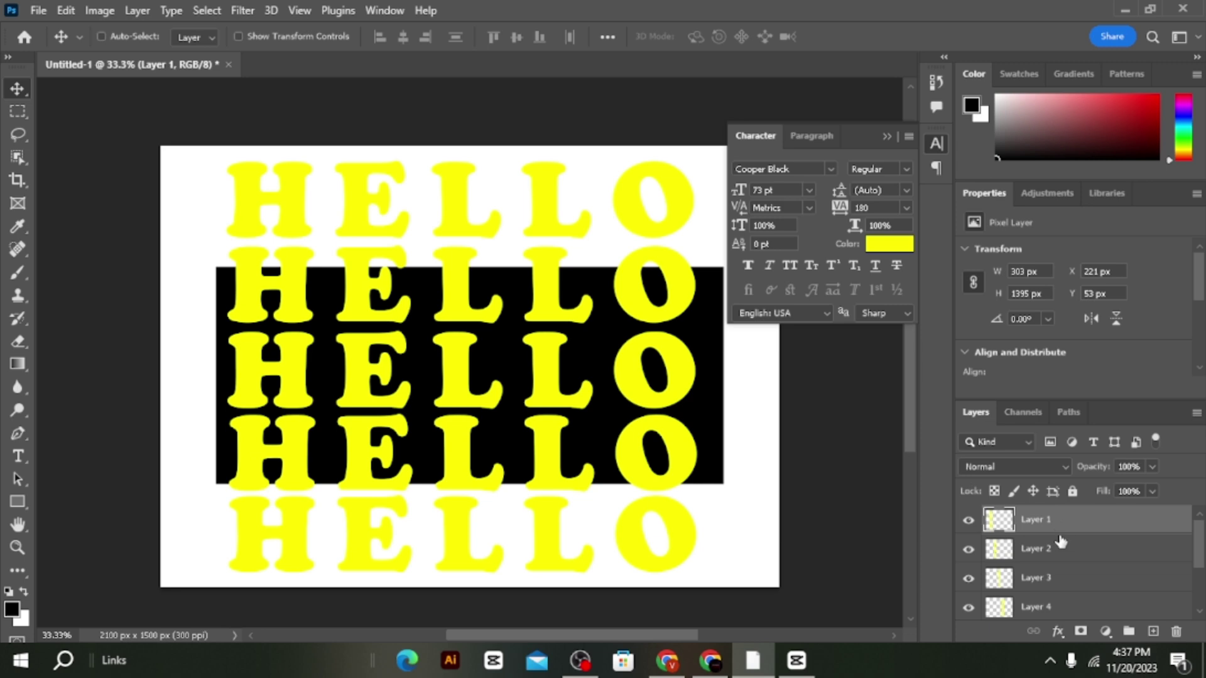
left_click(1067, 575)
left_click(1060, 528, "ctrl")
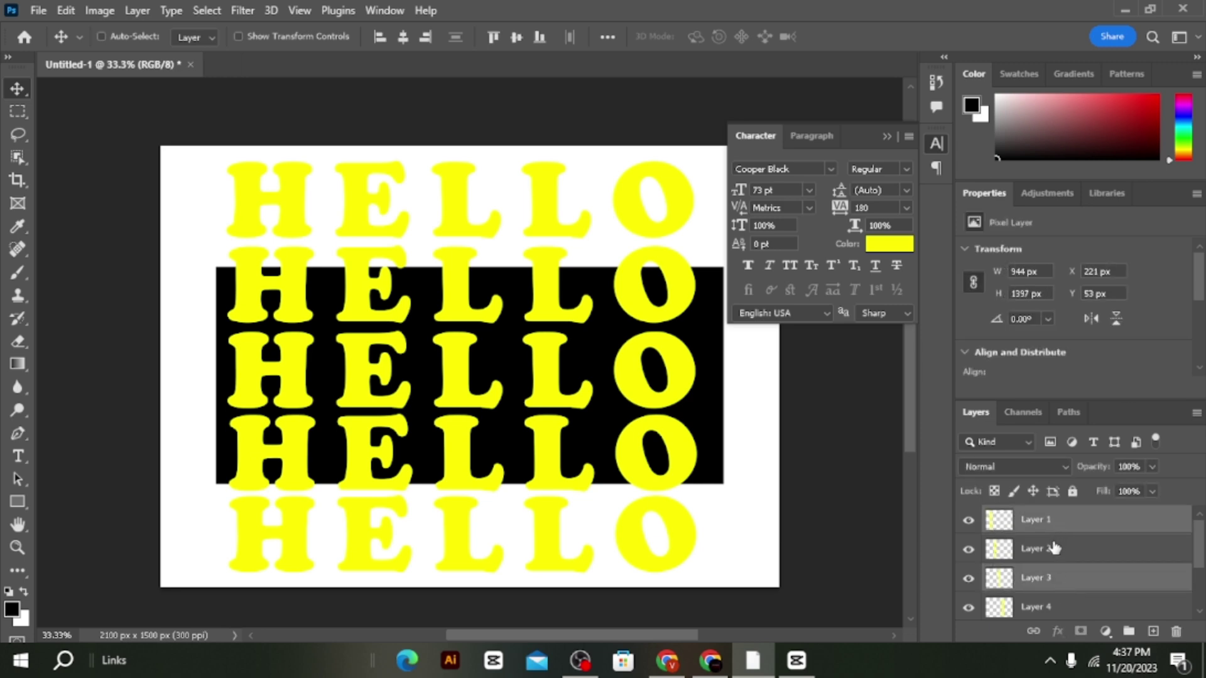
left_click(1057, 551, "ctrl")
scroll(1061, 554, "down", 2)
left_click(1068, 559, "ctrl")
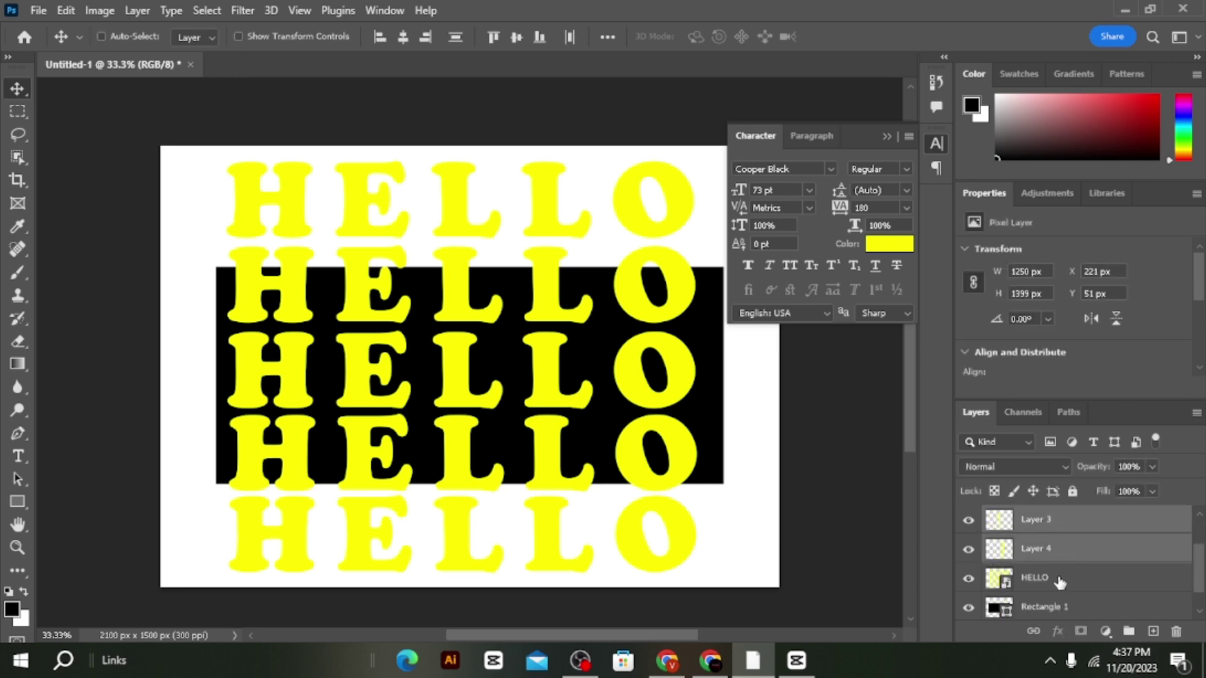
left_click(1060, 583, "ctrl")
right_click(1065, 543)
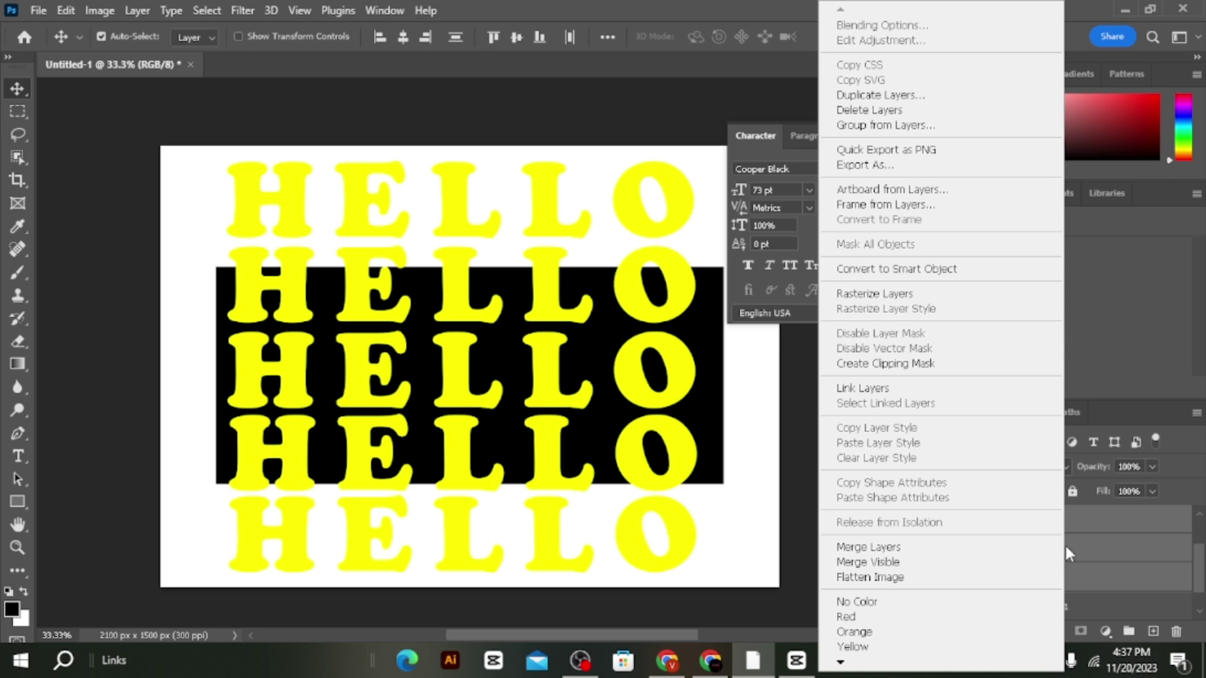
left_click(914, 364)
left_click(19, 111)
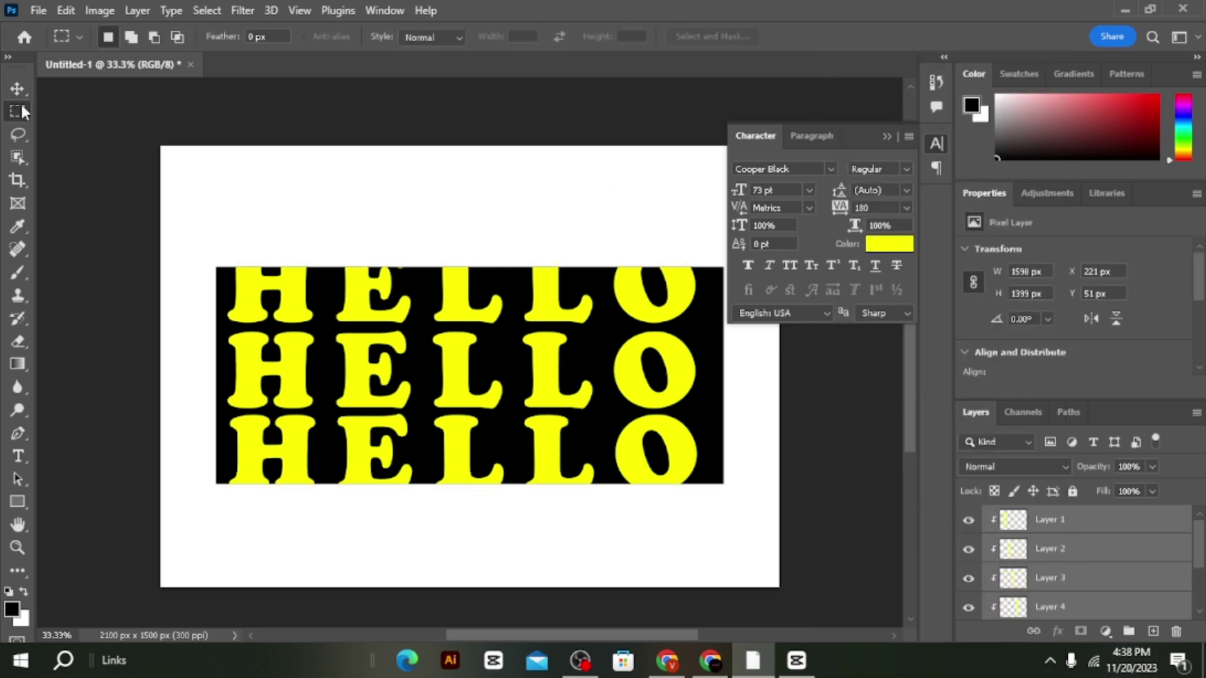
key("v")
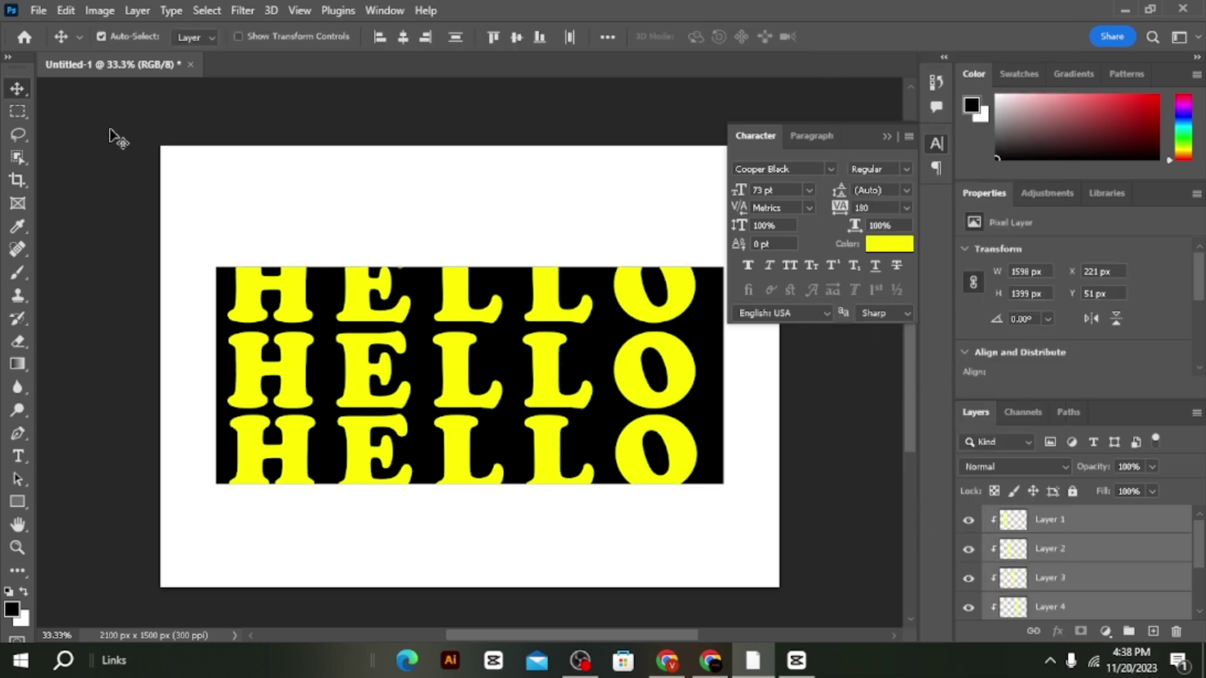
left_click(1082, 581)
scroll(1087, 591, "down", 1)
scroll(1067, 559, "up", 1)
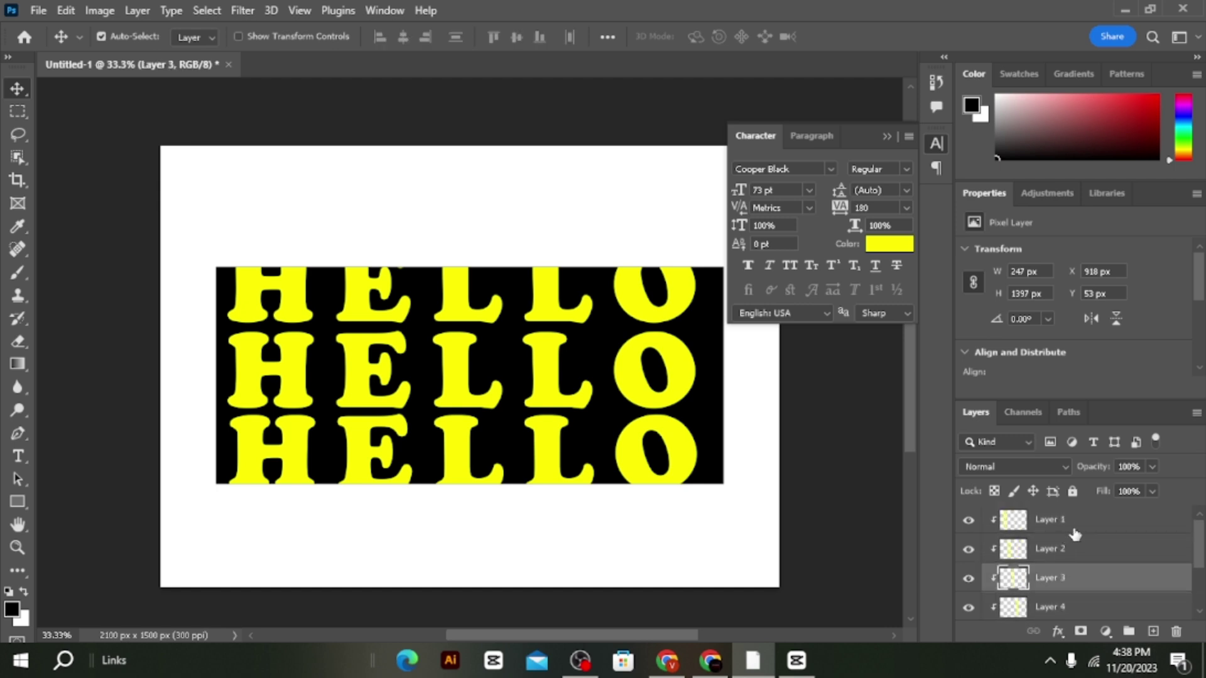
- Enlarge the H column to about 401 px wide and fit it against the black rectangle's left edge
left_click(1075, 522)
key("ctrl+t")
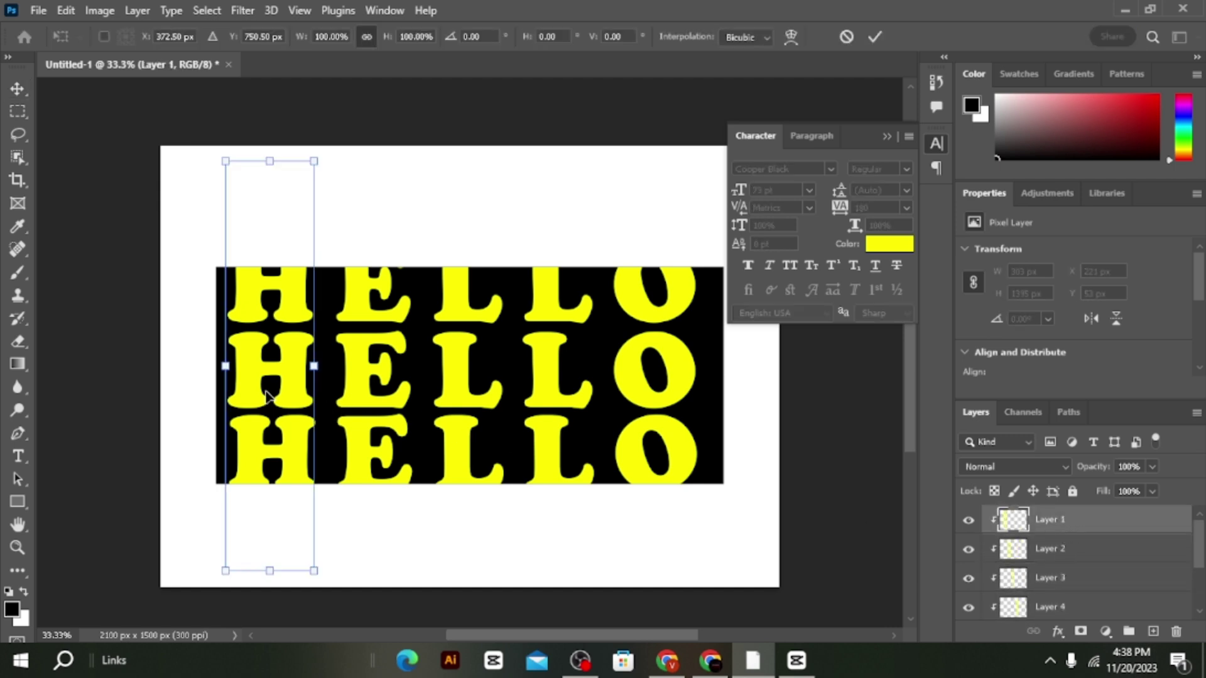
left_click_drag(270, 402, 270, 454)
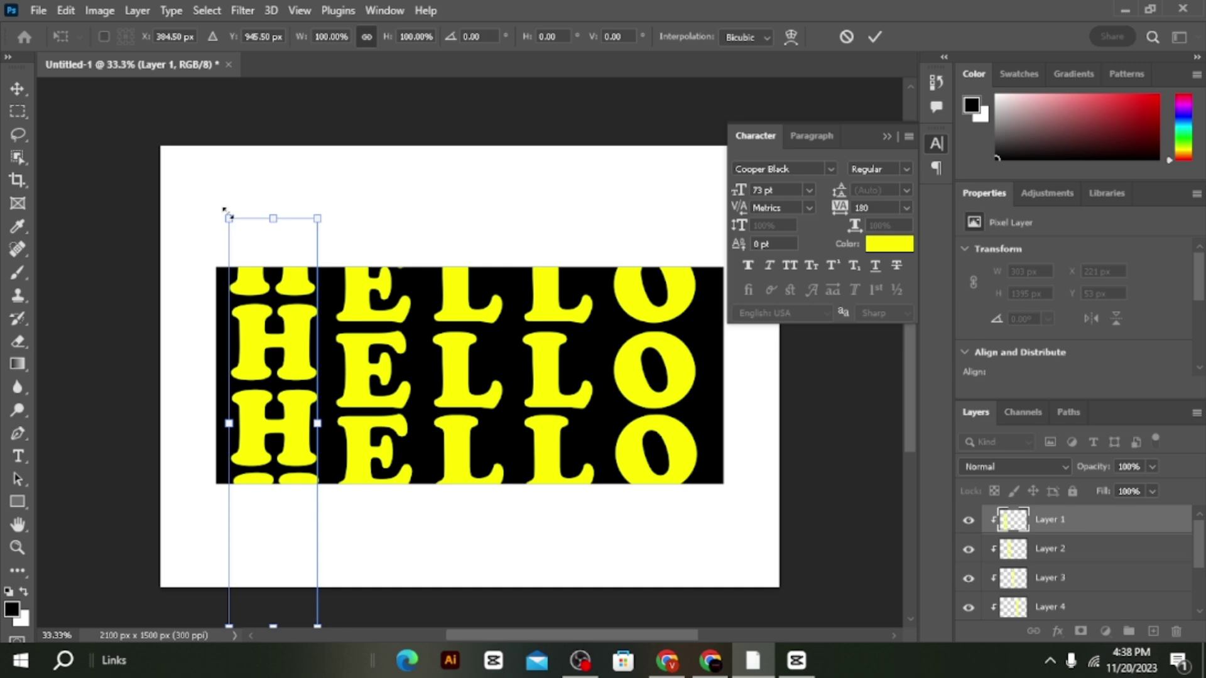
left_click_drag(227, 214, 162, 123)
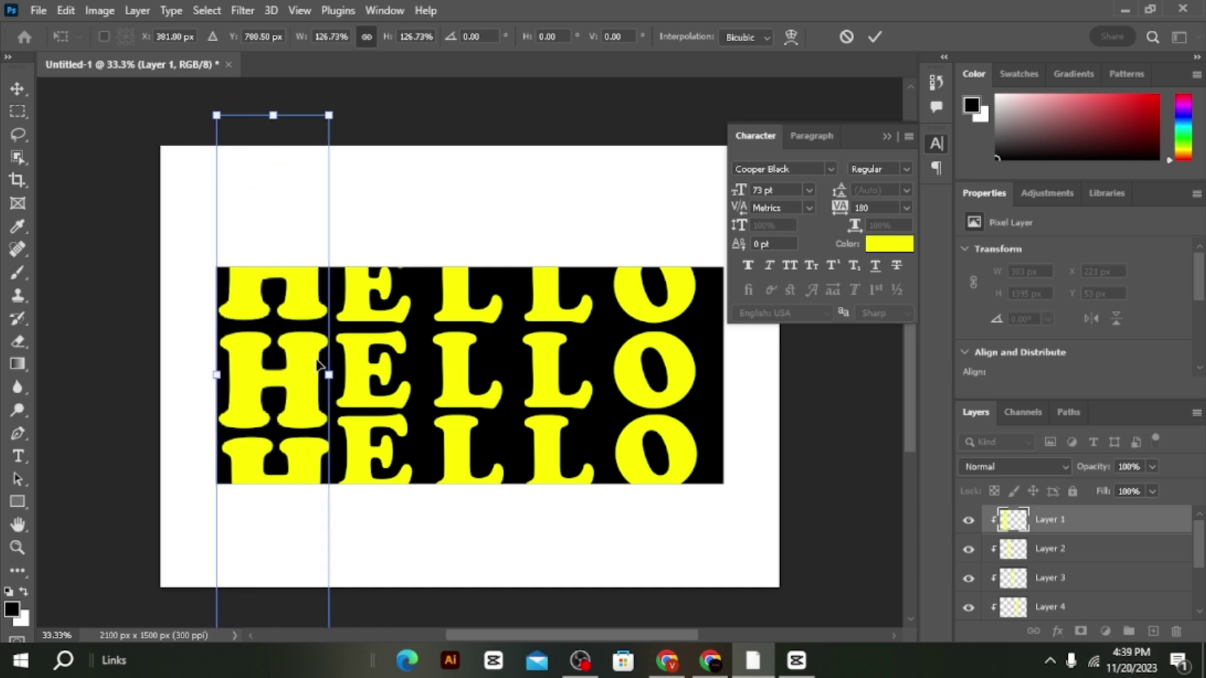
mouse_move(328, 375)
left_mouse_down()
mouse_move(348, 376)
mouse_move(334, 376)
left_mouse_up()
left_click_drag(307, 416, 368, 504)
key("Return")
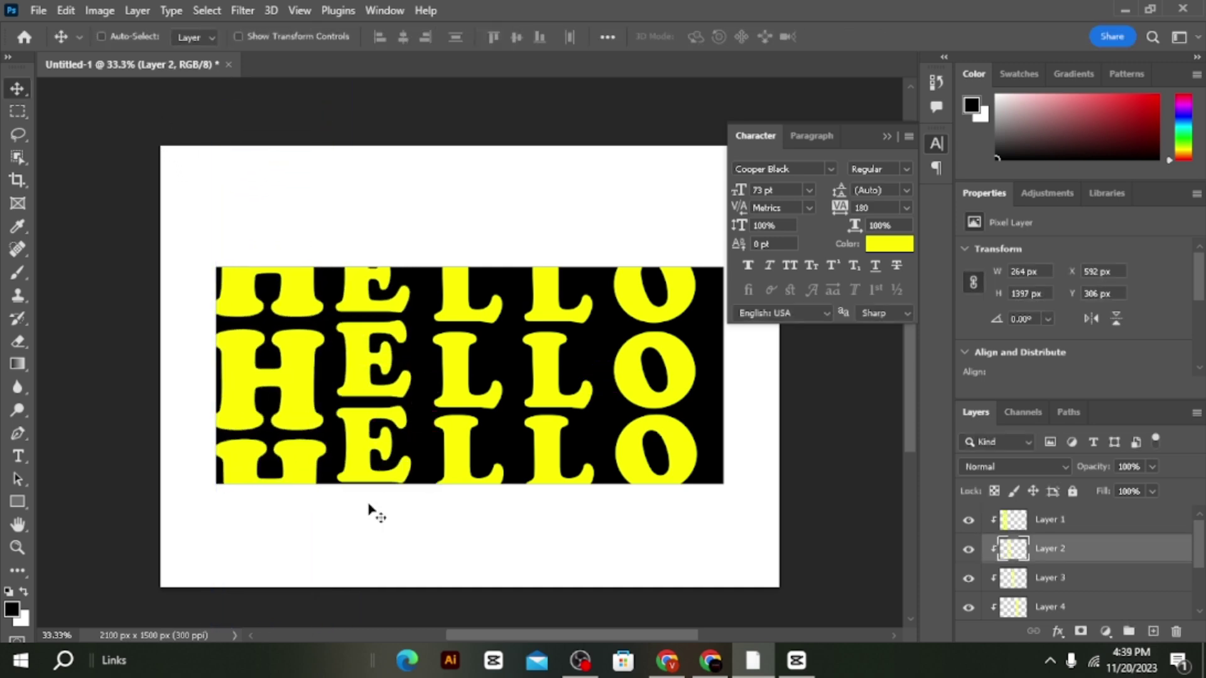
- Enlarge the E column to about 128% and offset it vertically beside the H column
key("ctrl+t")
left_click_drag(412, 236, 435, 119)
left_click_drag(369, 333, 360, 403)
key("Return")
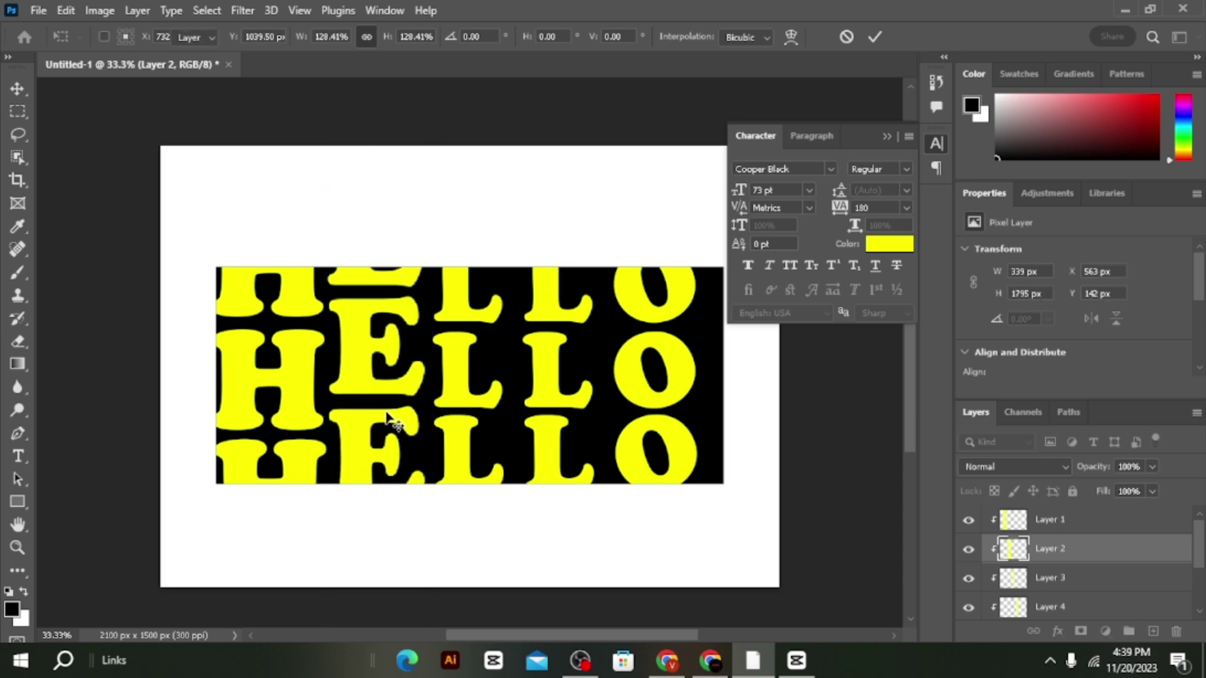
- Enlarge the first L column and place it vertically staggered beside the E column
left_click_drag(450, 395, 456, 351)
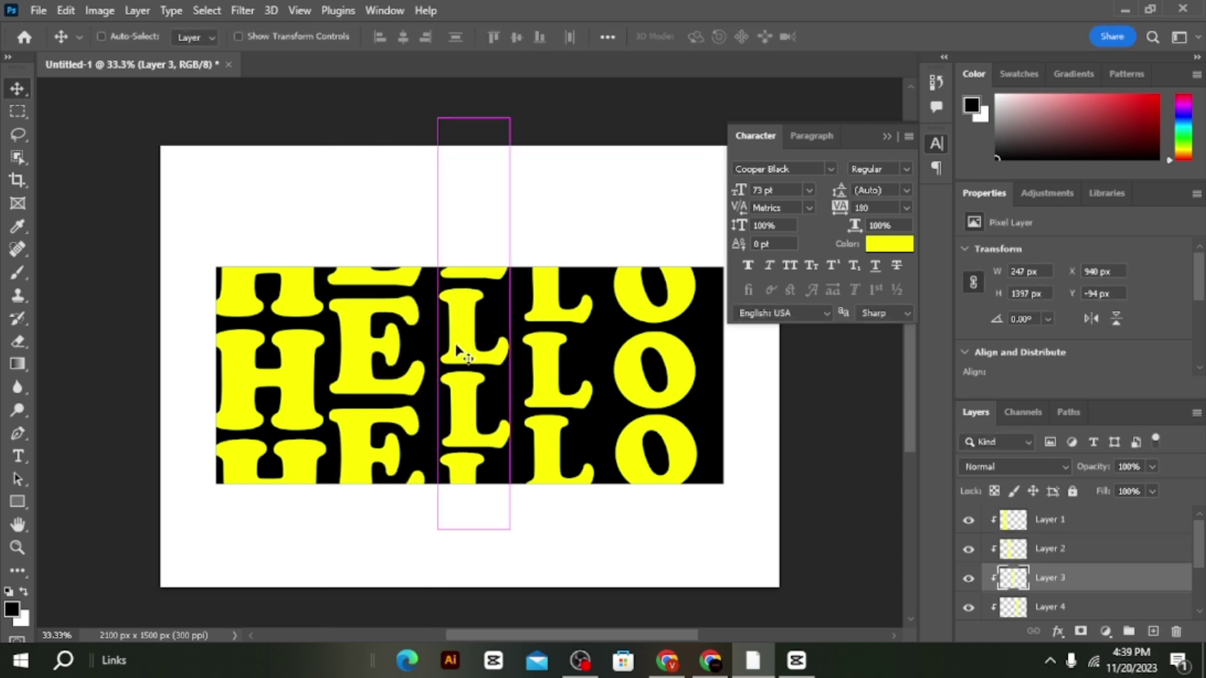
key("ctrl+t")
left_click_drag(432, 118, 410, 37)
scroll(460, 395, "down", 3)
left_click_drag(461, 398, 463, 476)
key("Return")
- Enlarge the second L column to about 333 px wide and fit it beside the first L column
mouse_move(543, 343)
left_mouse_down()
mouse_move(561, 342)
mouse_move(497, 335)
mouse_move(554, 324)
mouse_move(544, 333)
left_mouse_up()
key("ctrl+t")
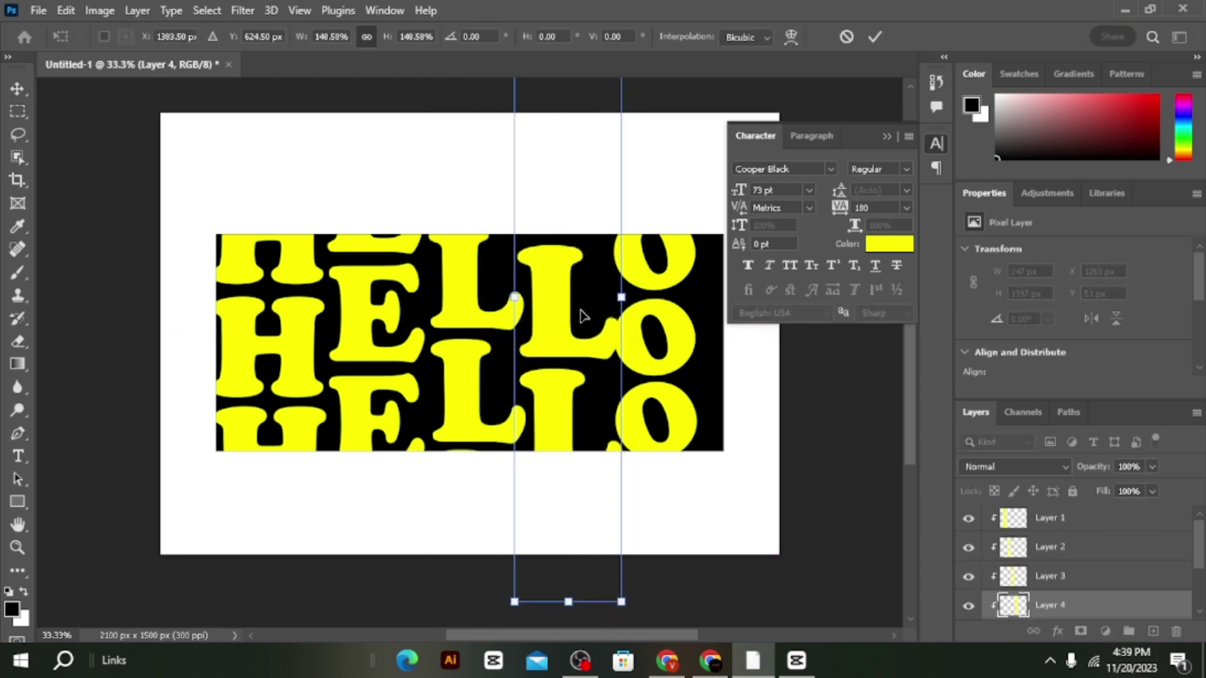
left_click_drag(622, 297, 613, 296)
key("Return")
- Enlarge the O column to about 378 px wide and fit it against the black rectangle's right edge
left_click_drag(662, 366, 659, 400)
key("ctrl+t")
key("Return")
- Raise the E and O columns slightly and shrink and reposition the second L column to improve the staggered fit
left_click_drag(360, 359, 363, 351)
left_click_drag(528, 402, 607, 442)
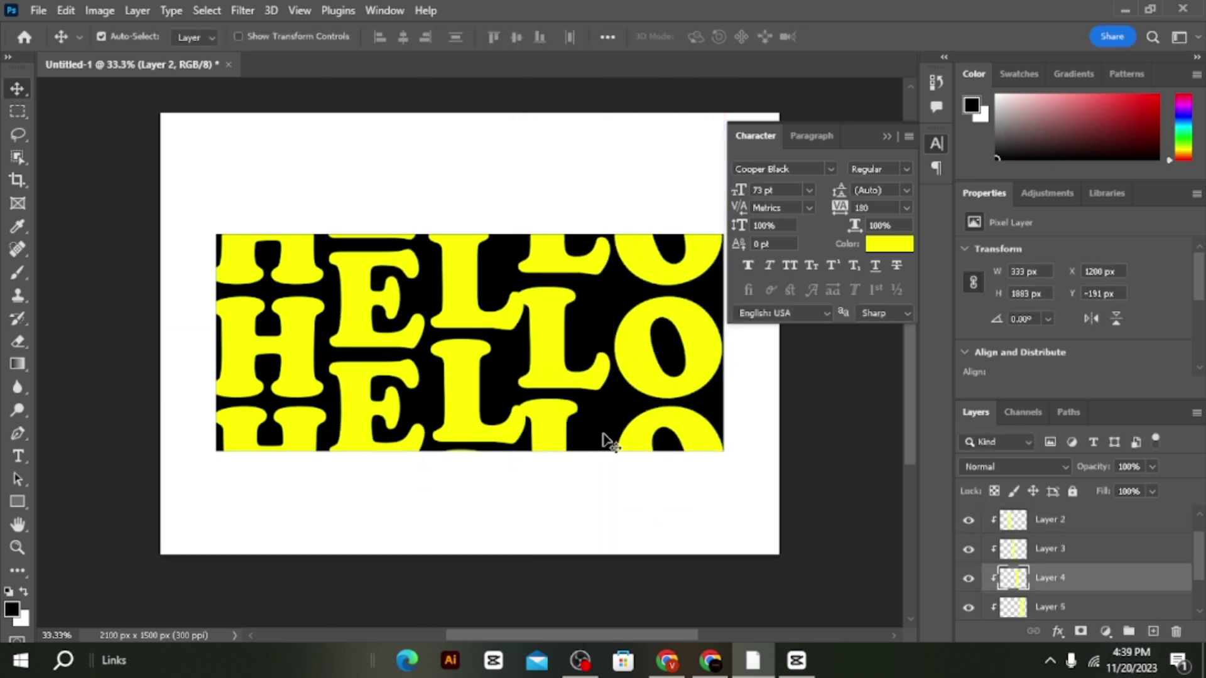
key("ctrl+t")
left_click_drag(612, 609, 604, 580)
left_click_drag(549, 410, 561, 445)
key("Return")
left_click_drag(692, 380, 692, 350)
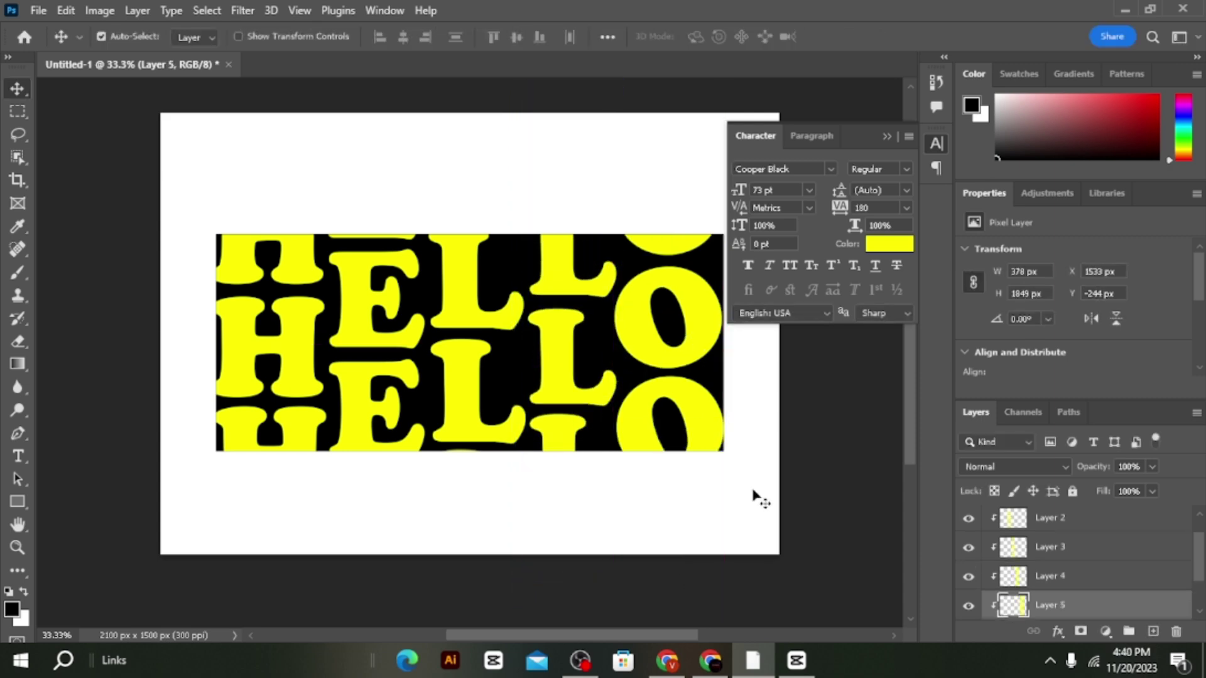
scroll(1022, 559, "down", 2)
left_click(969, 577)
left_click(969, 576)
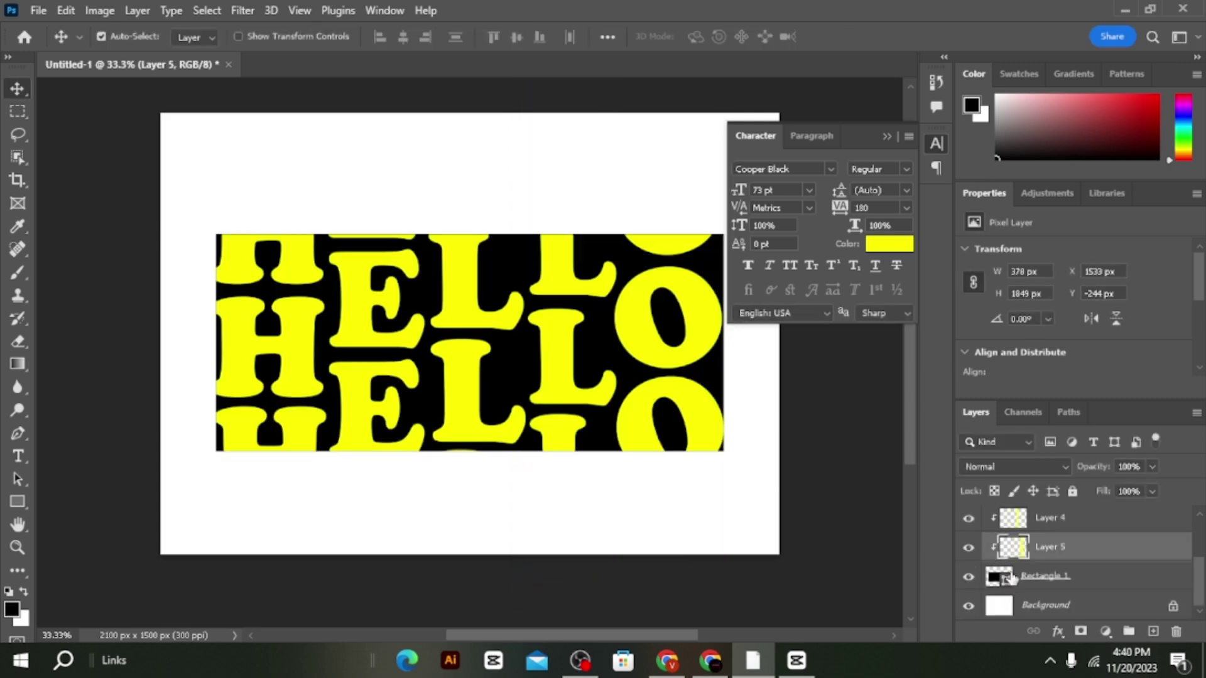
left_click(1007, 579)
- Shift the H column slightly right and both L columns and the O column slightly left to even the spacing
left_click_drag(309, 382, 344, 385)
left_click_drag(470, 409, 465, 409)
left_click_drag(559, 386, 553, 385)
left_click_drag(677, 370, 665, 363)
- Scale the O column up to about 401 × 1963 px so it reaches the rectangle's right edge
key("ctrl+t")
left_click_drag(715, 586, 722, 620)
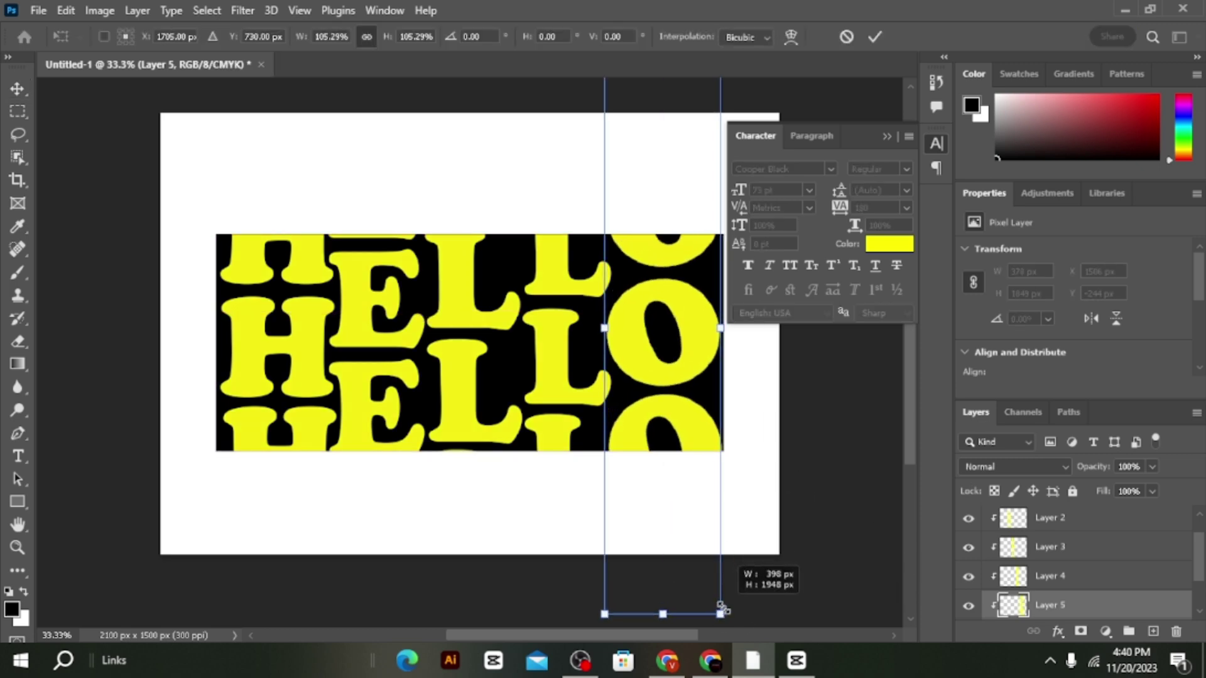
key("Return")
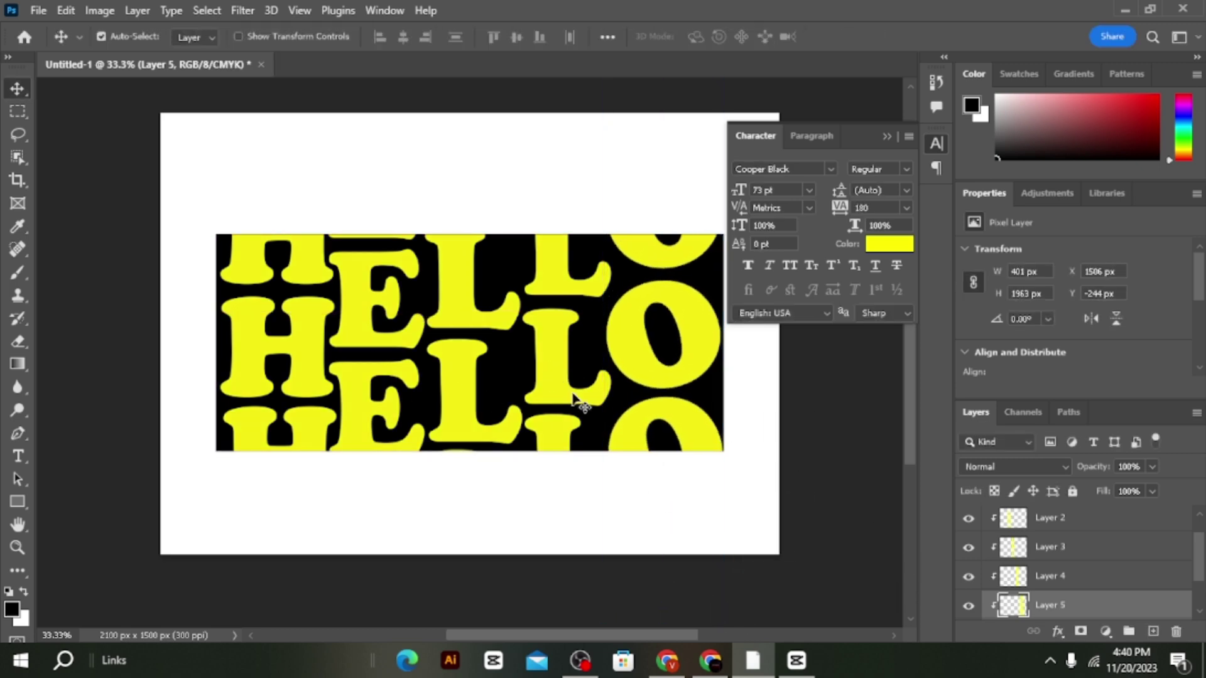
- Select all five letter-column layers and merge them into one layer clipped to the black rectangle
left_click(324, 328)
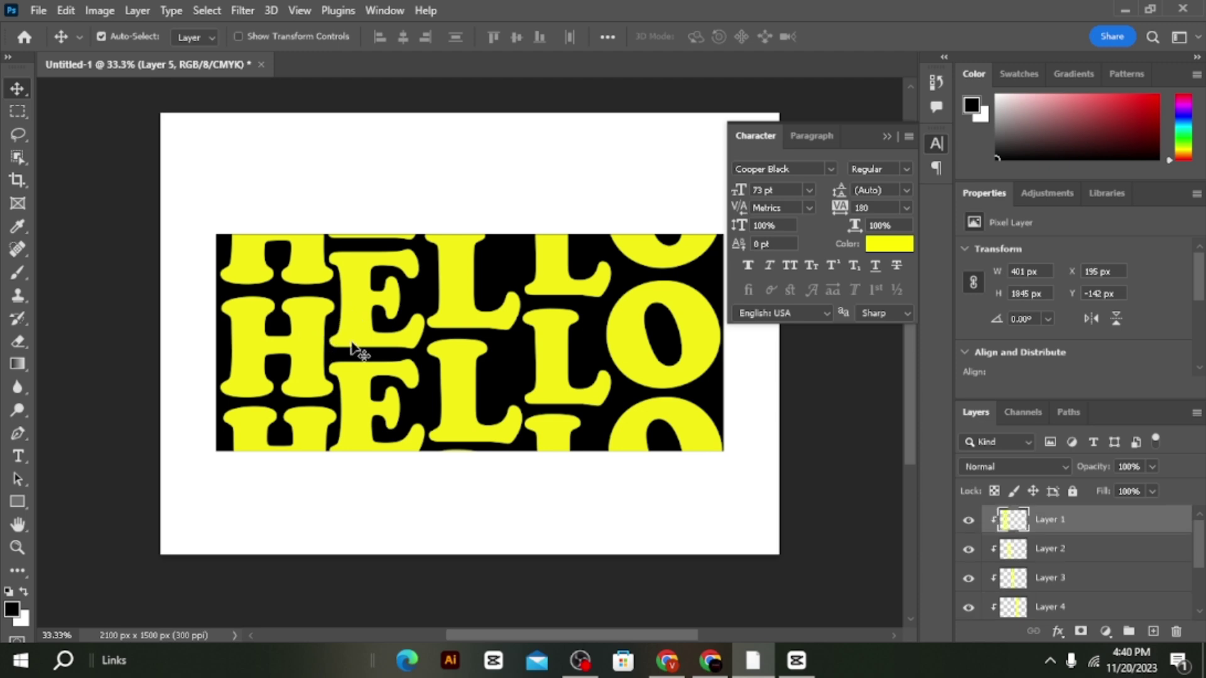
left_click(969, 520)
left_click(969, 520)
left_click(1082, 559, "ctrl")
left_click(1083, 587, "ctrl")
scroll(1084, 587, "down", 1)
left_click(1081, 592, "ctrl")
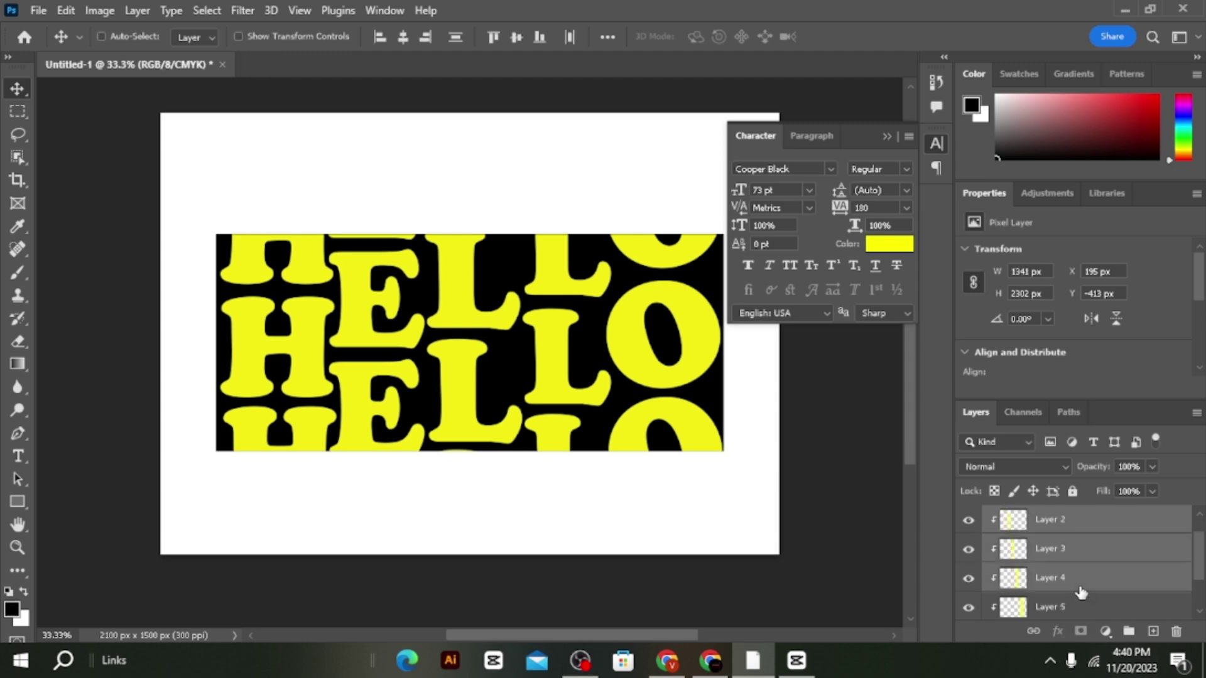
left_click(1072, 604, "ctrl")
scroll(1071, 604, "down", 2)
scroll(1099, 558, "up", 3)
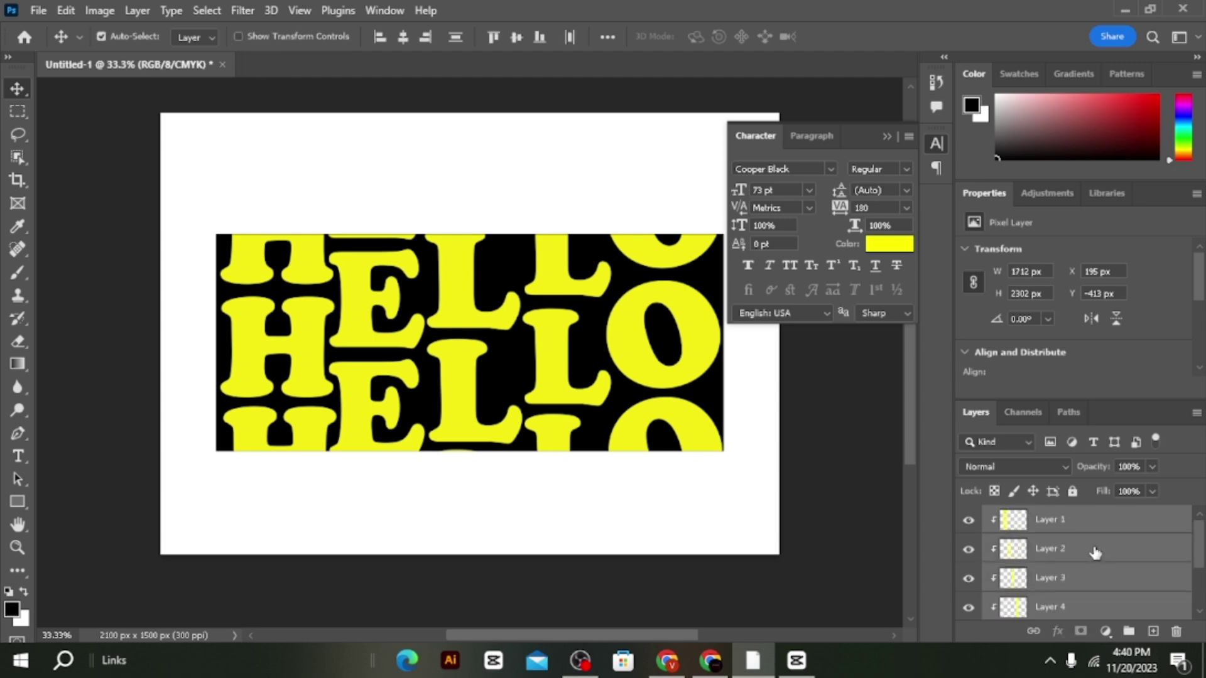
right_click(1093, 544)
left_click(982, 565)
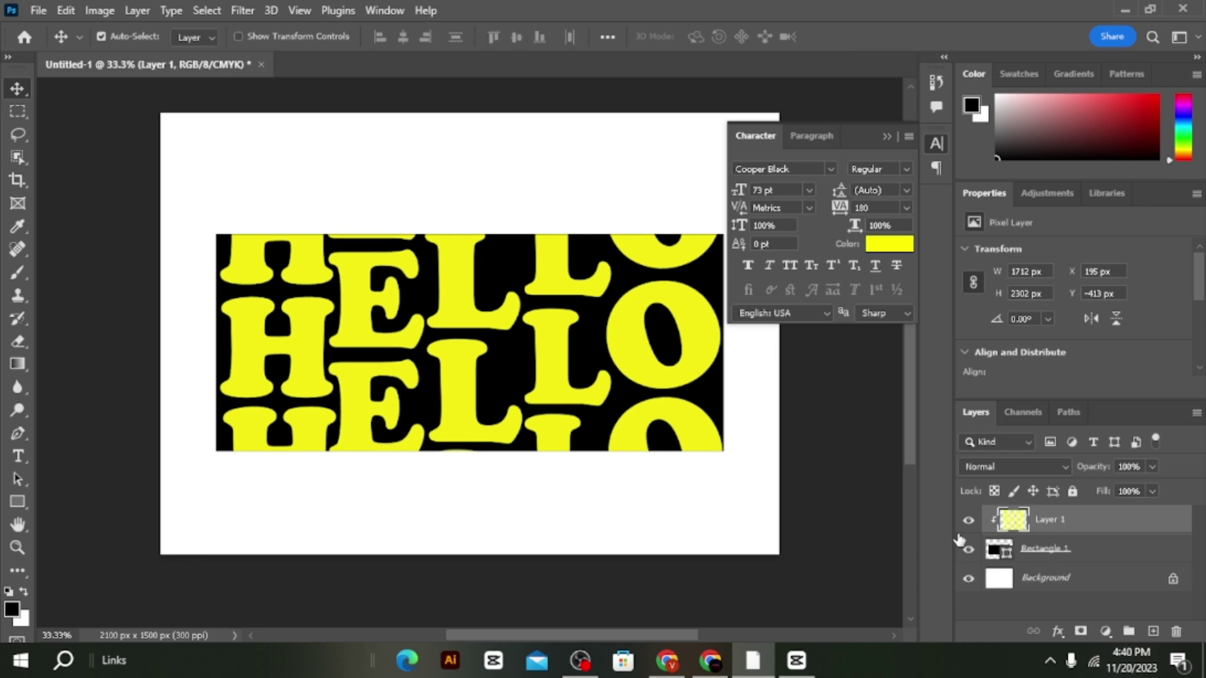
- Add a 21 px outside stroke to the merged letters layer, using yellow sampled from the letters
left_click(970, 519)
left_click(970, 519)
double_click(1128, 525)
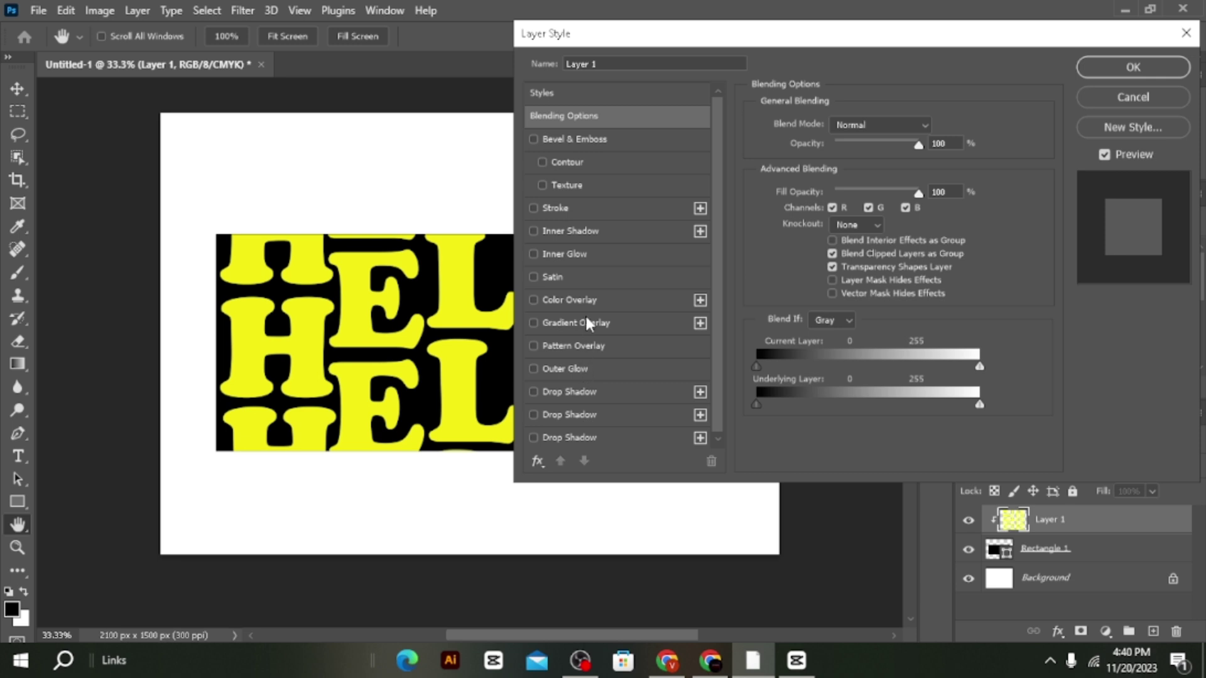
left_click(545, 207)
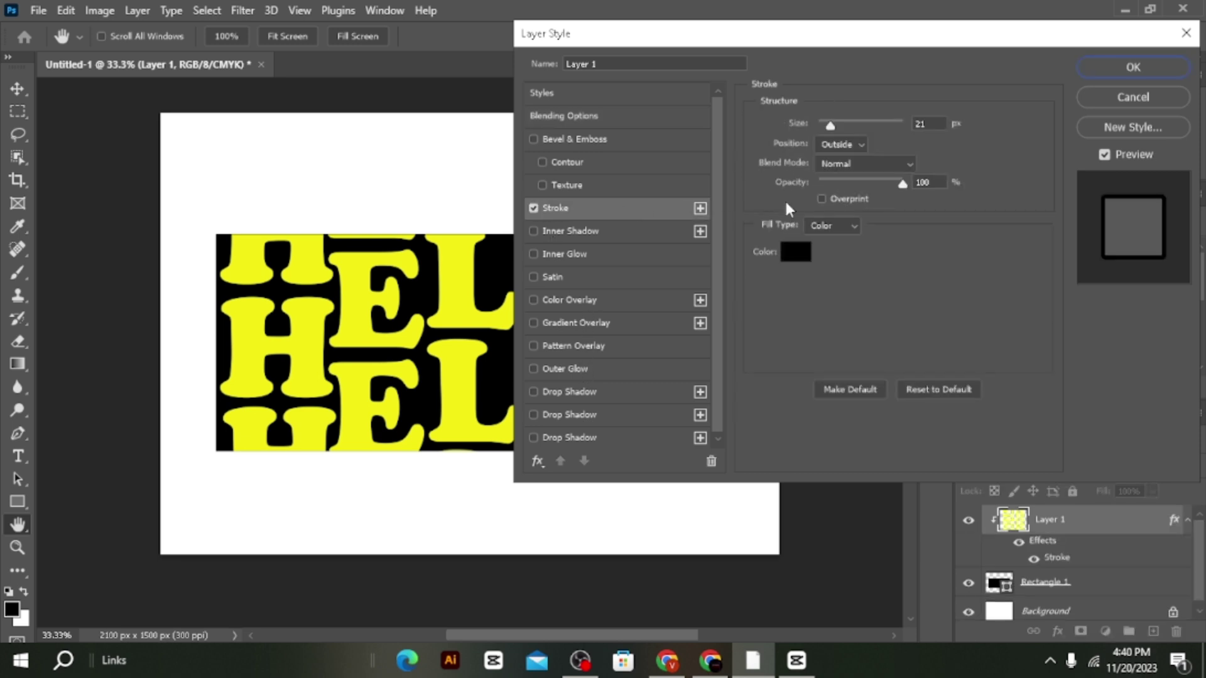
left_click(785, 252)
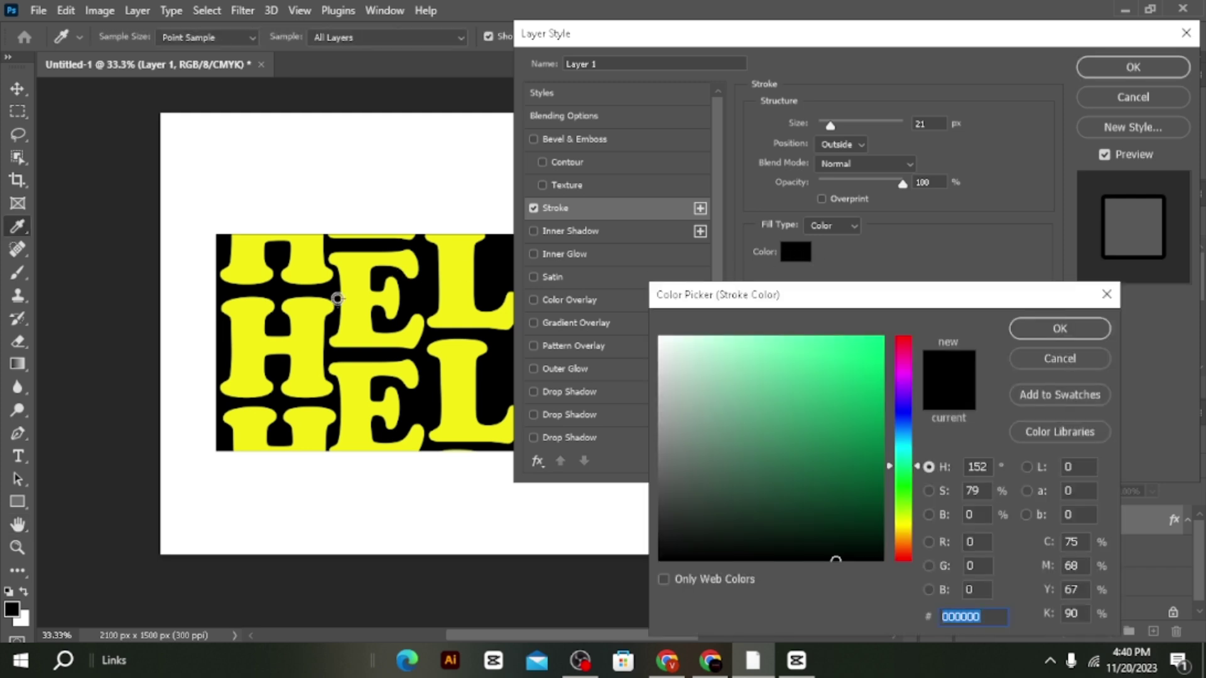
left_click(356, 290)
left_click(1061, 324)
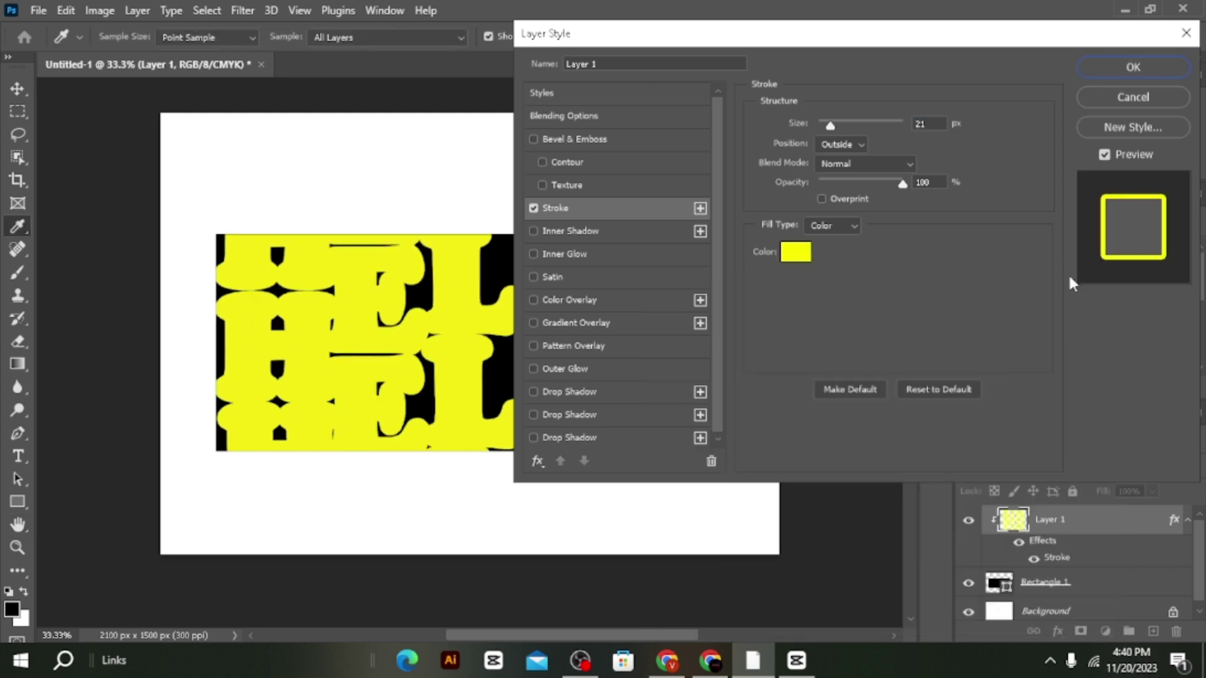
left_click(1132, 68)
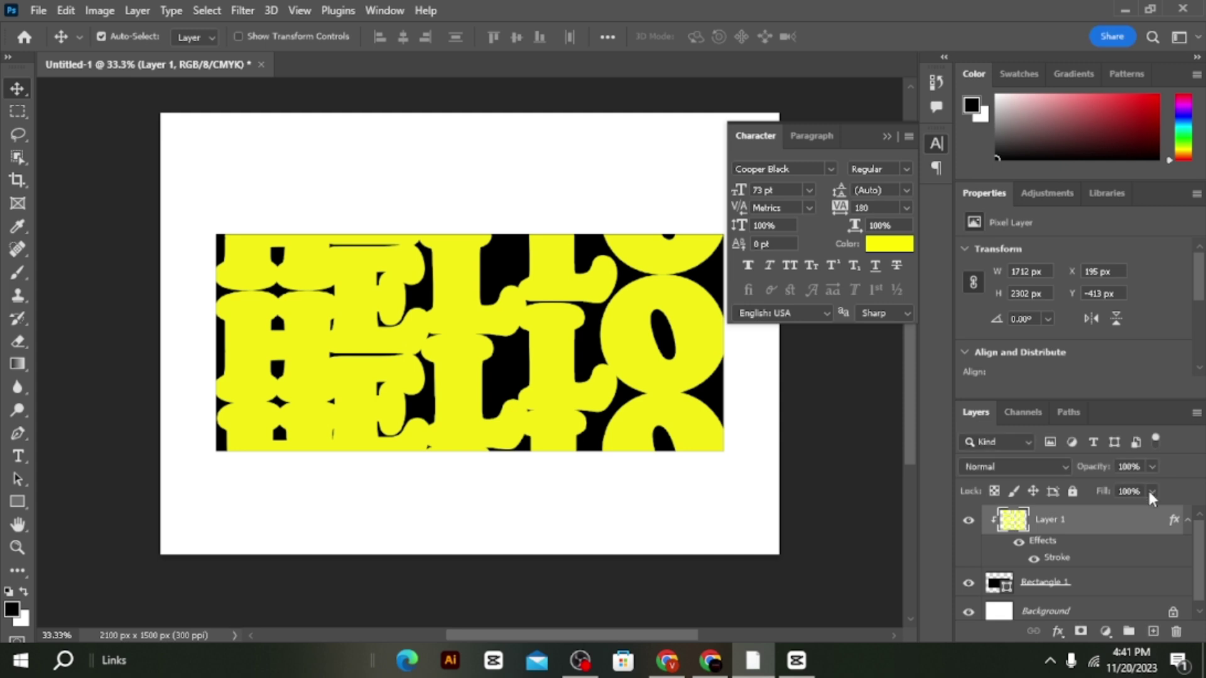
- Set the merged letters layer's fill to 0% so that only the stroke outlines show
left_click(1151, 491)
left_click_drag(1132, 506, 954, 499)
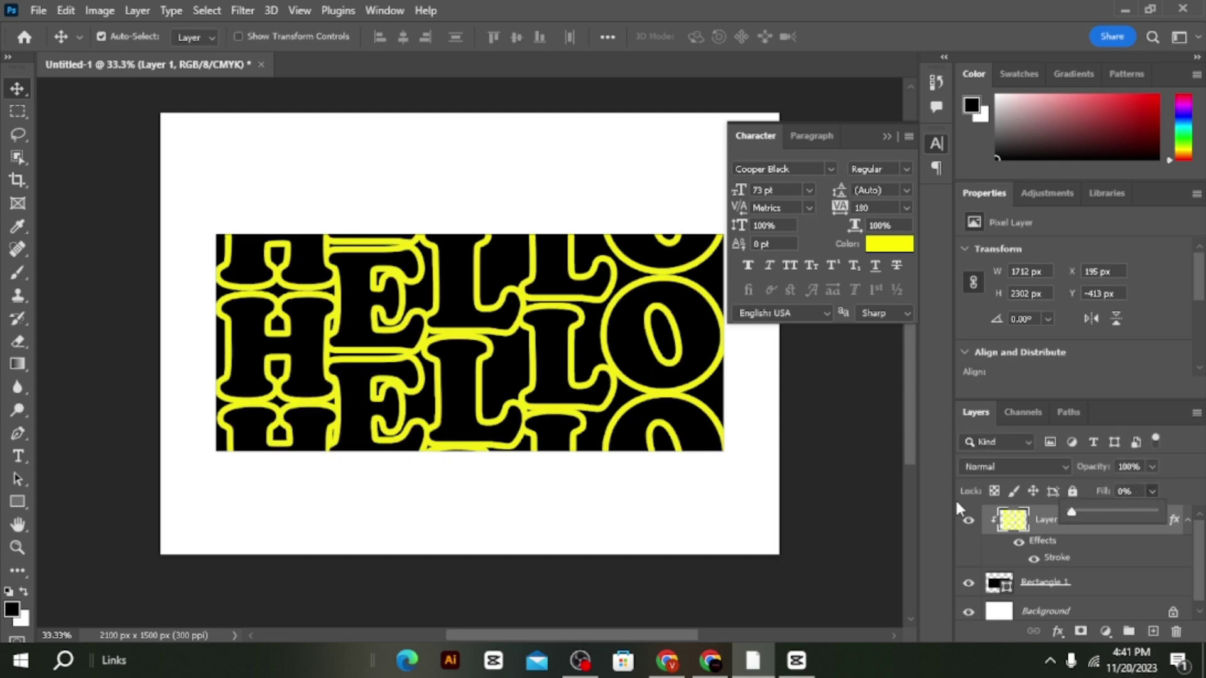
left_click(1030, 529)
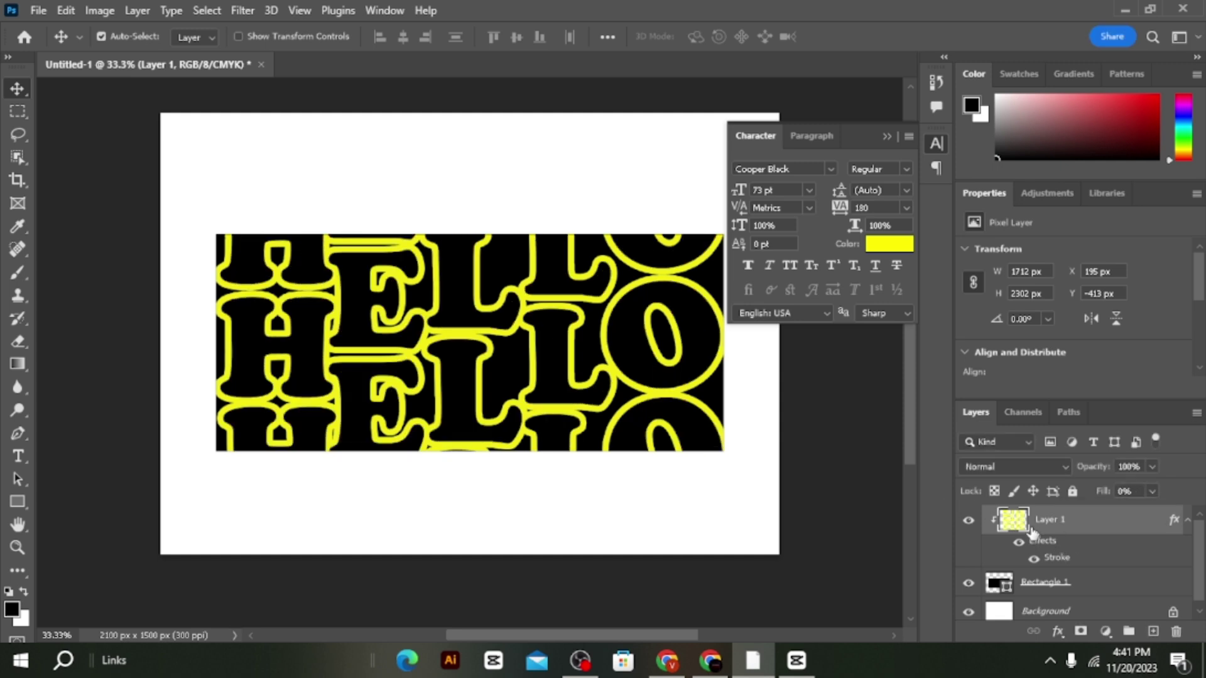
- Set the yellow stroke's size on the letters layer to 6 px
double_click(1137, 530)
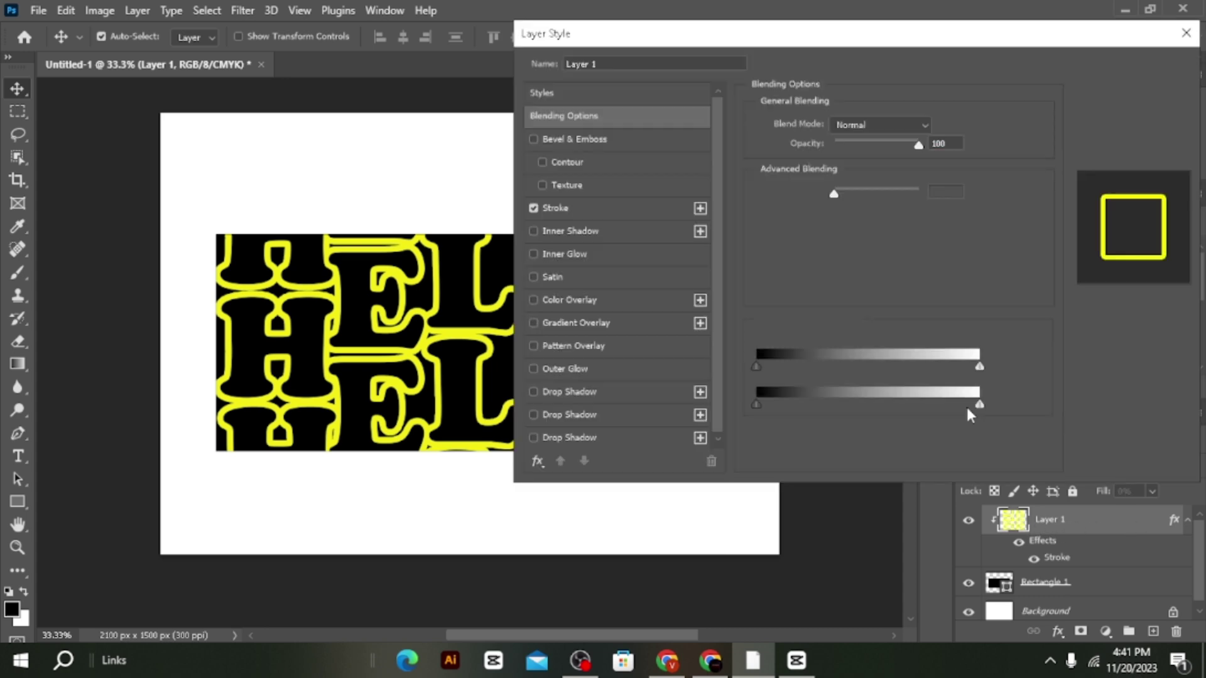
left_click(554, 209)
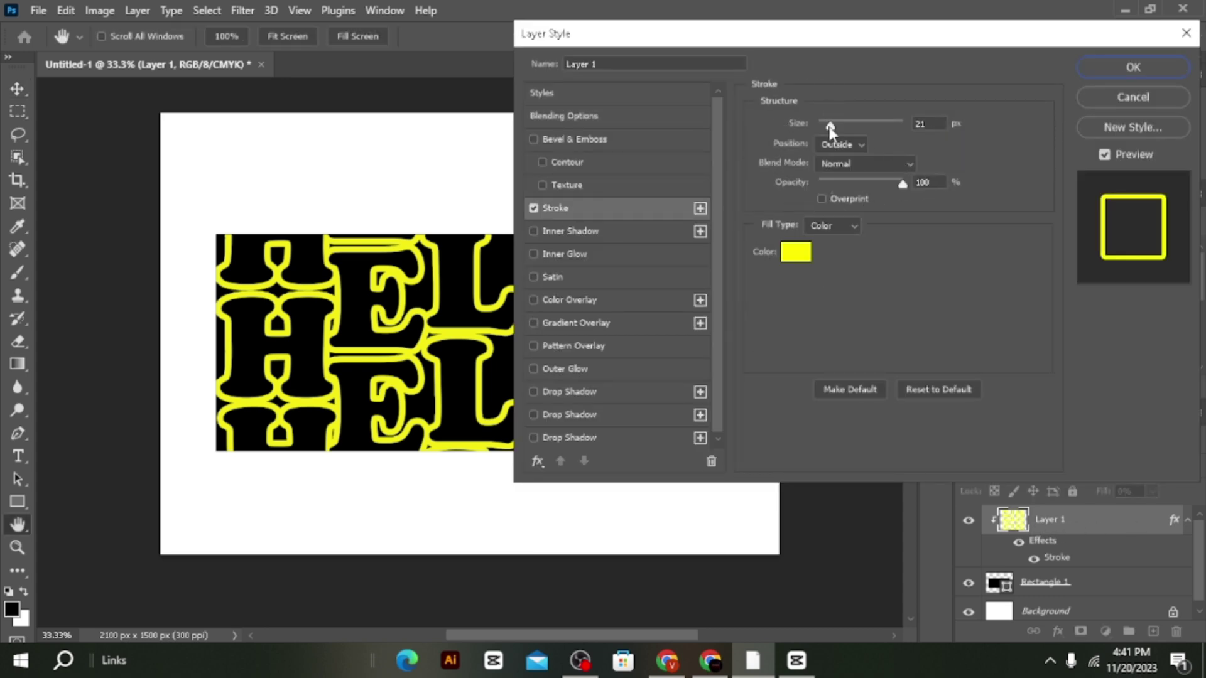
left_click_drag(831, 127, 824, 125)
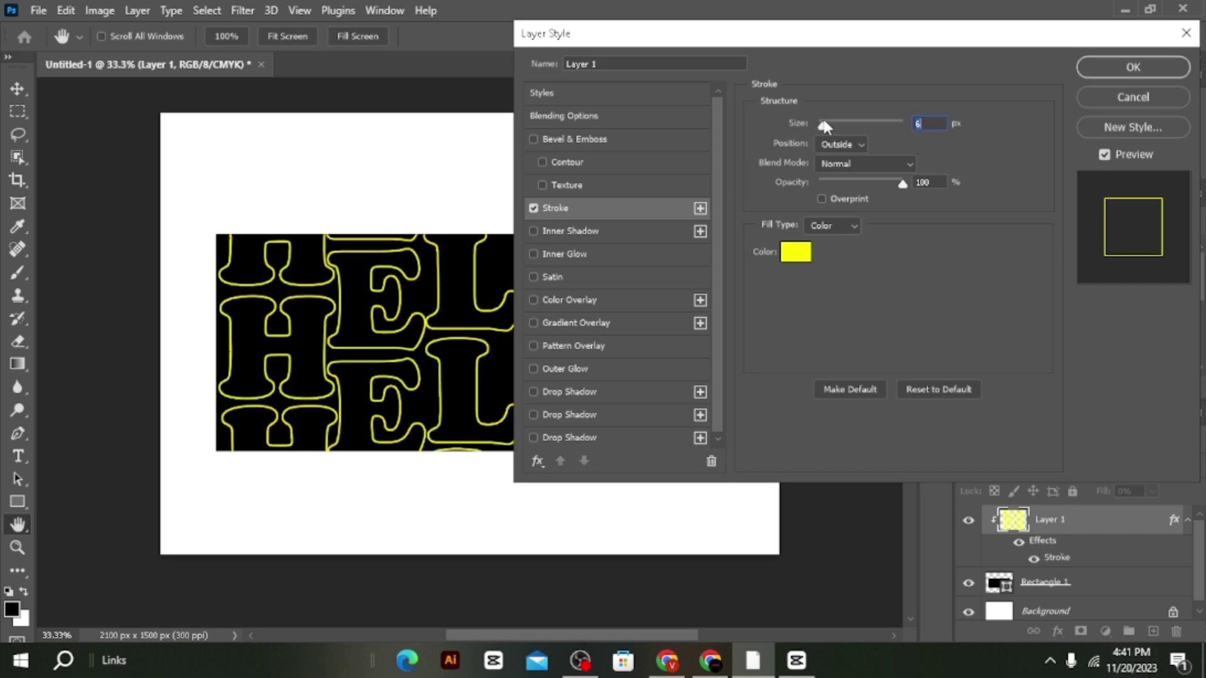
left_click(1133, 67)
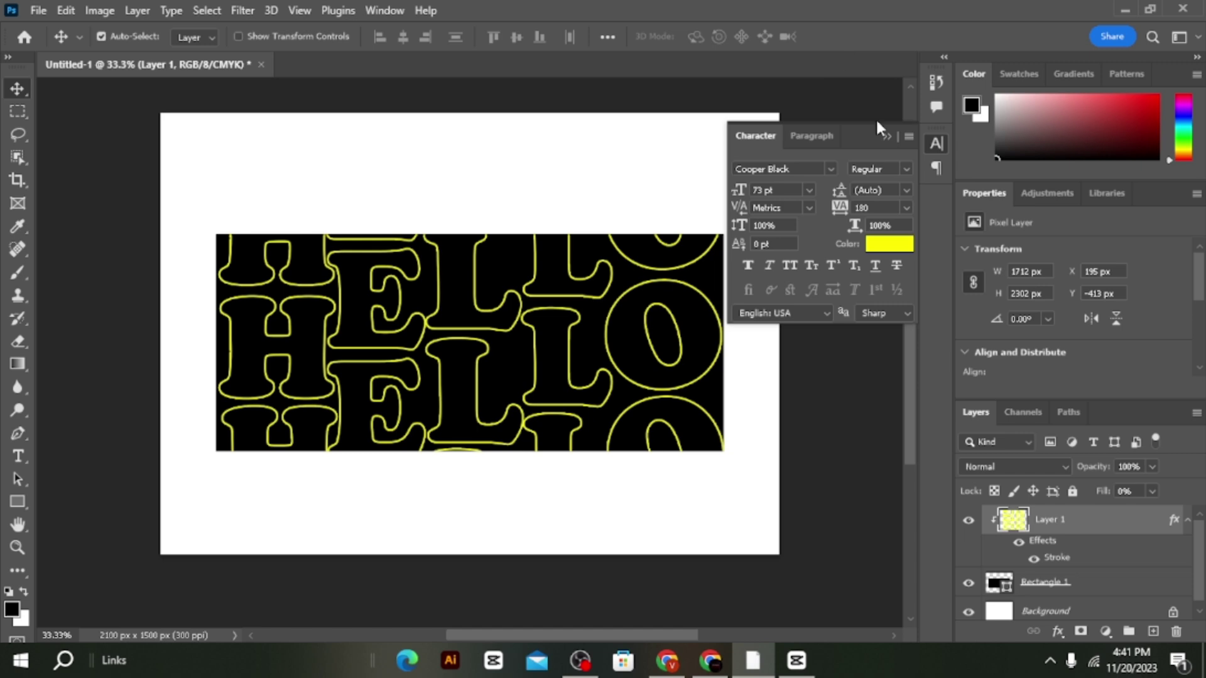
- Collapse the Character settings to uncover the canvas and check the black rectangle's visibility
left_click(885, 136)
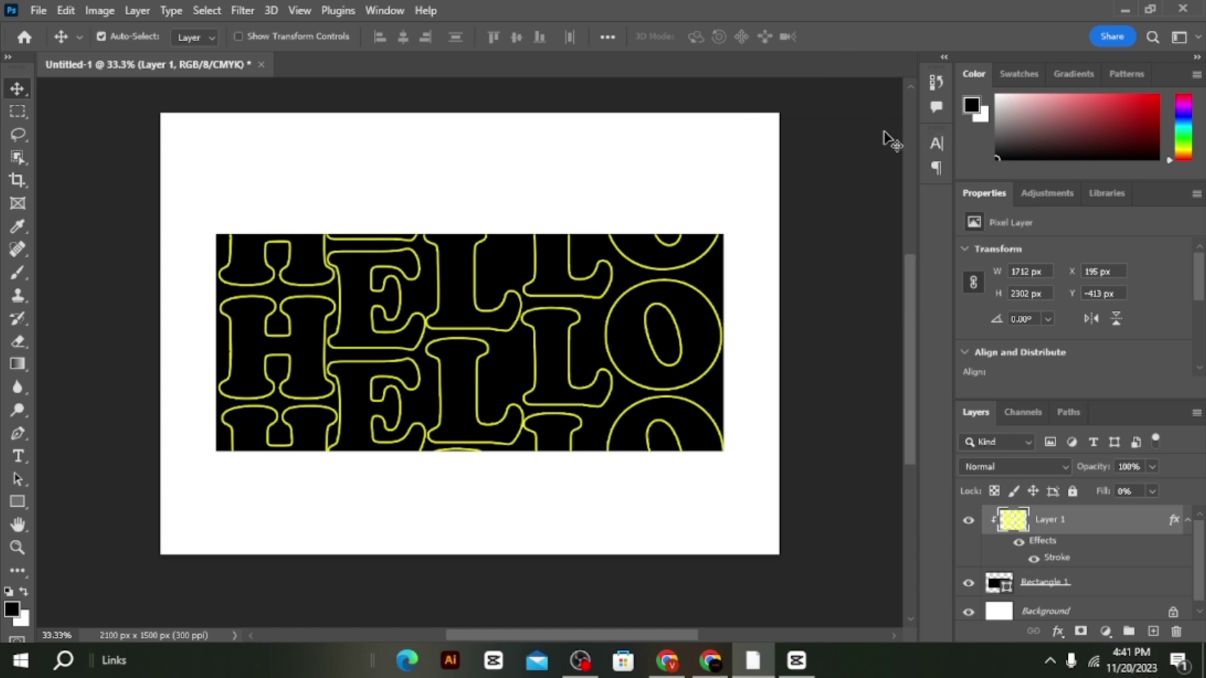
left_click(968, 584)
left_click(967, 583)
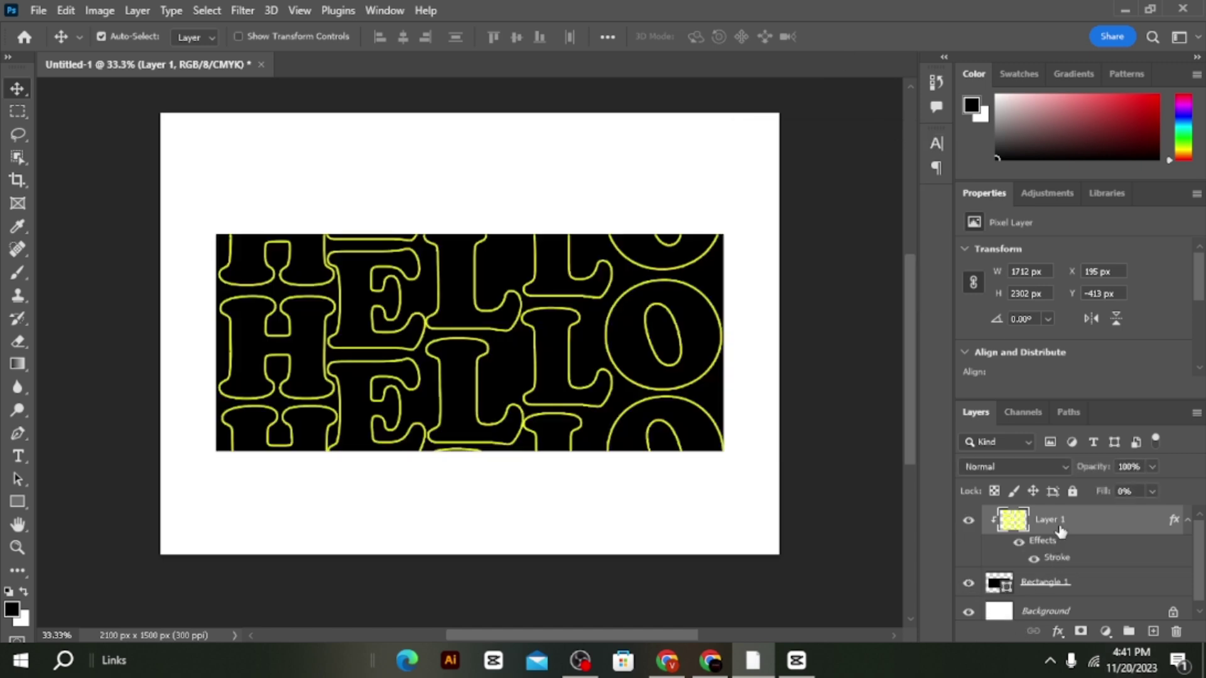